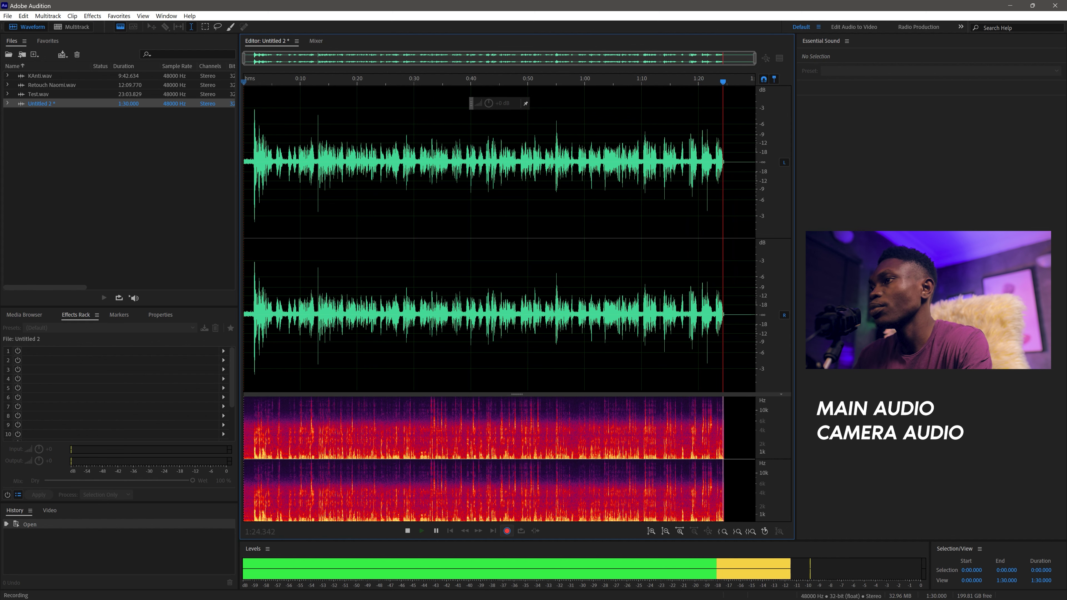
- Stop the recording and play back part of the take, returning the playhead to the start
click(407, 530)
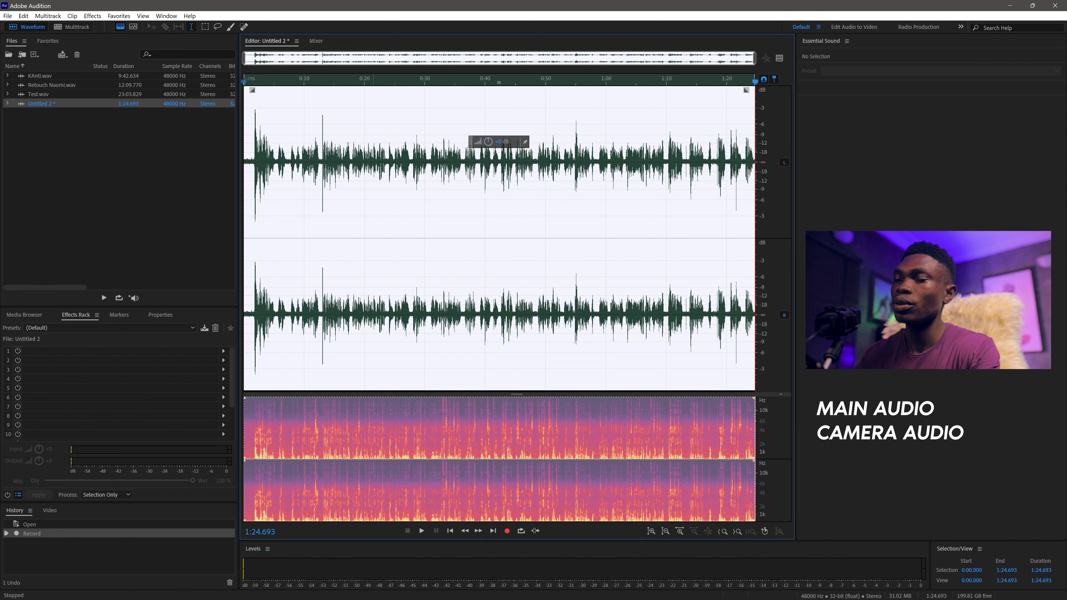
click(419, 525)
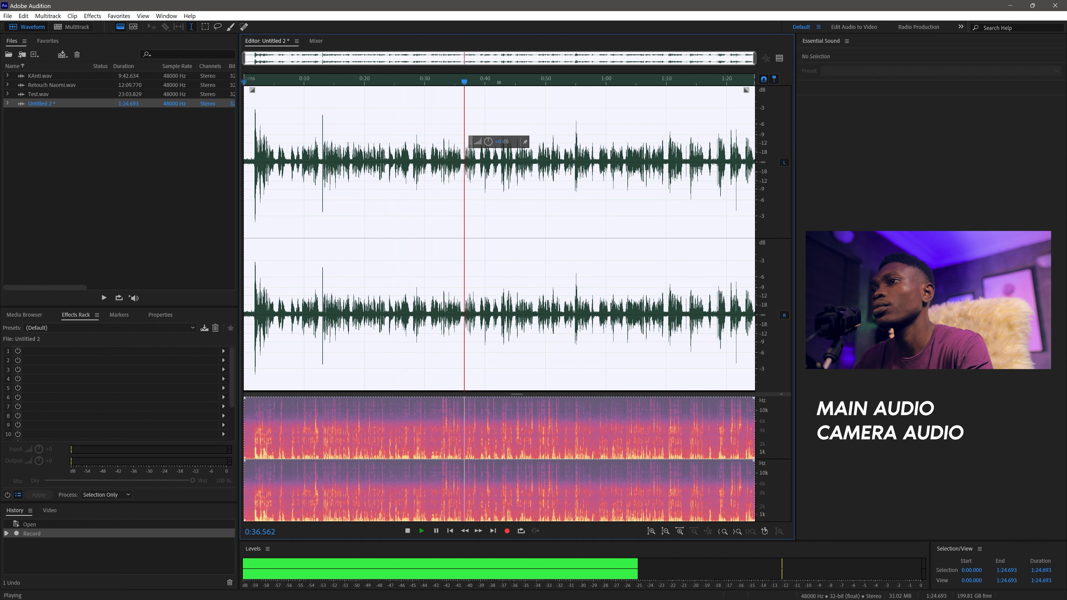
click(420, 529)
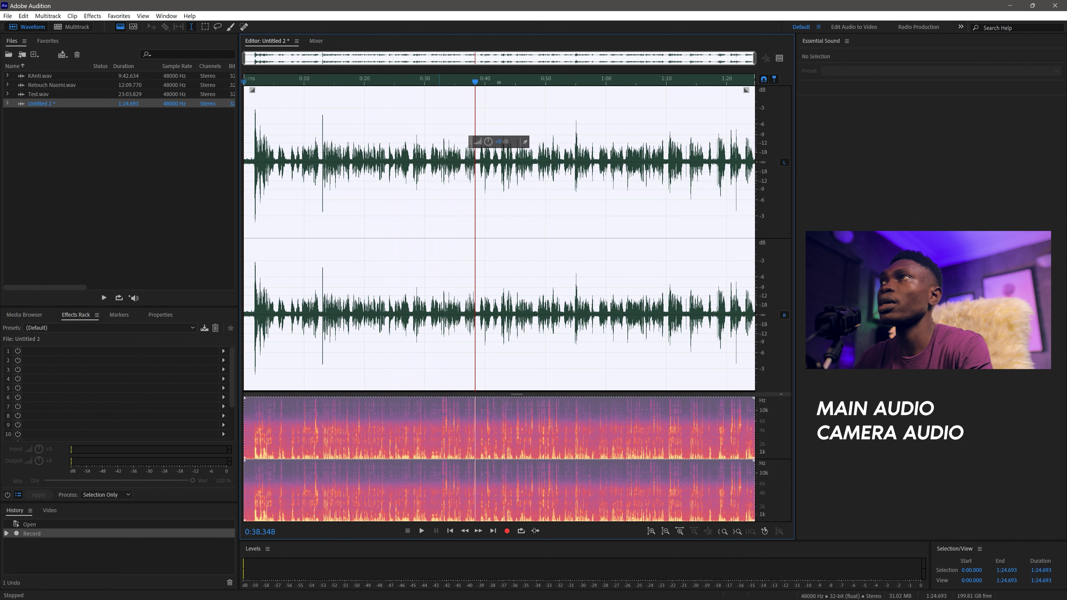
drag(475, 82, 243, 81)
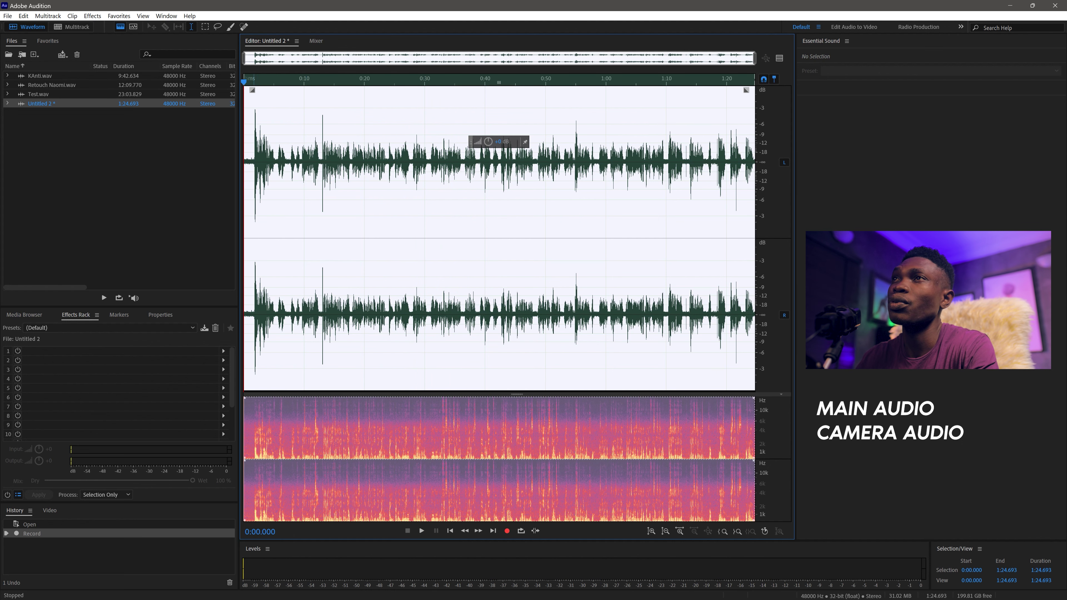
- Select about the first 1.4 seconds of quiet audio and add the iZotope RX 10 Voice De-noise effect to the first rack slot
drag(252, 202, 244, 202)
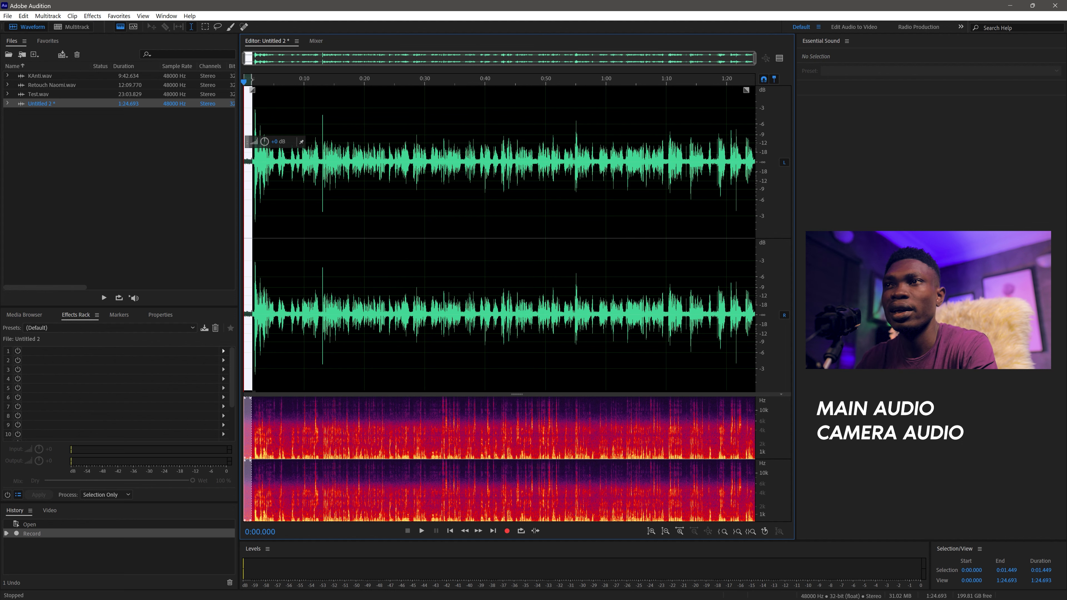
click(223, 351)
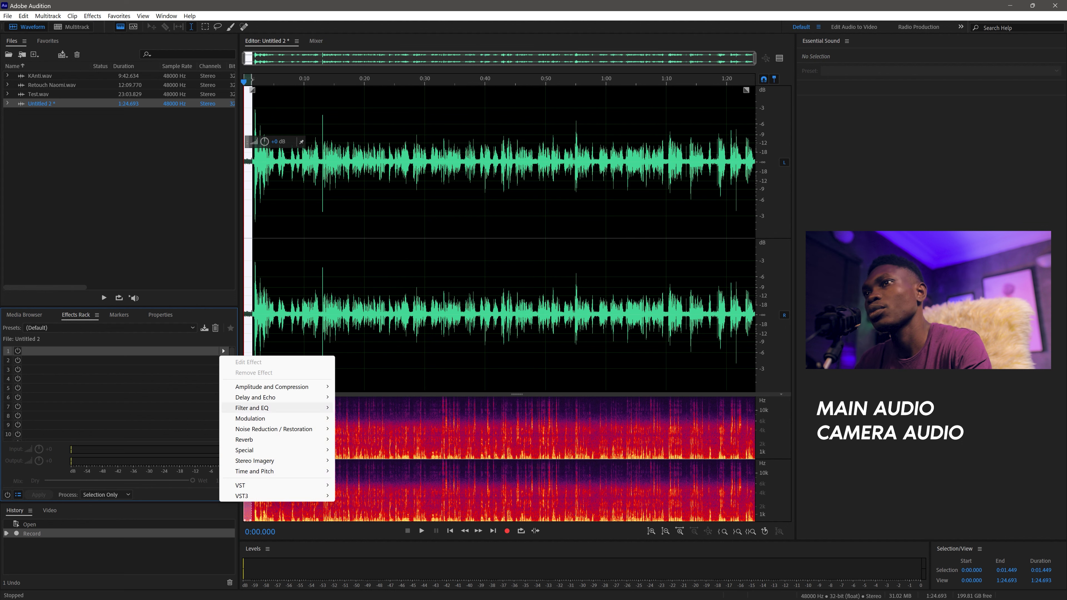
mouse_move(269, 495)
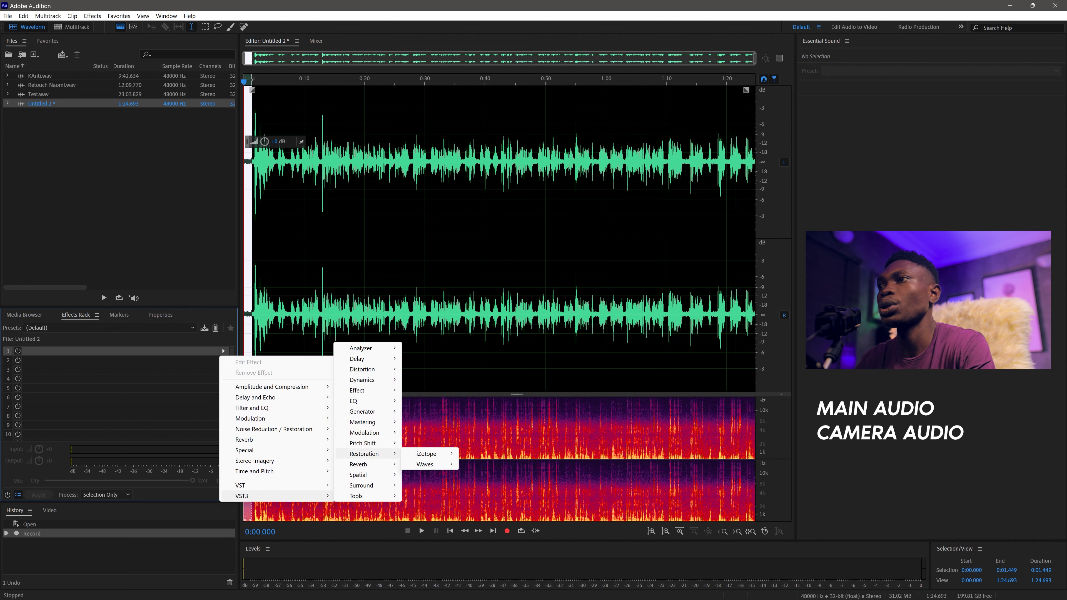
mouse_move(426, 454)
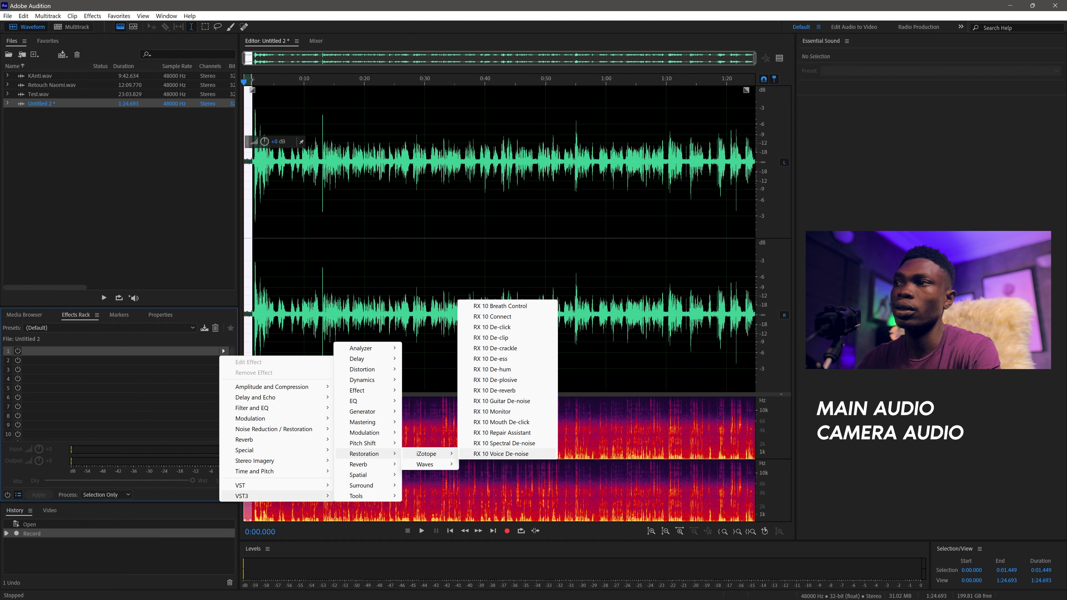
click(500, 453)
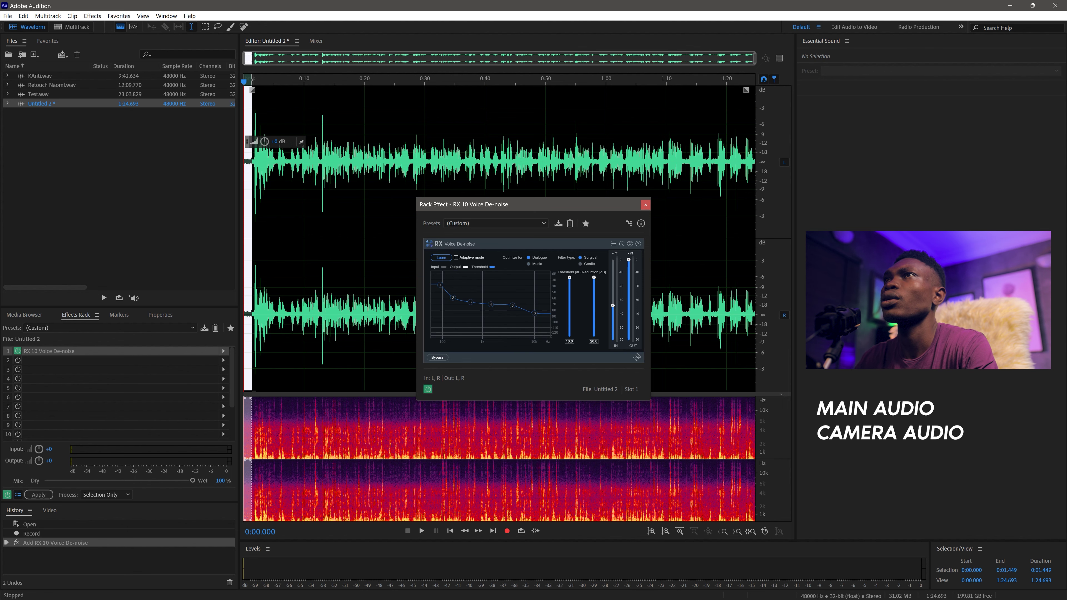
- Play about the first 25.8 seconds while raising Voice De-noise's input gain and lowering its threshold and reduction
drag(251, 252, 398, 252)
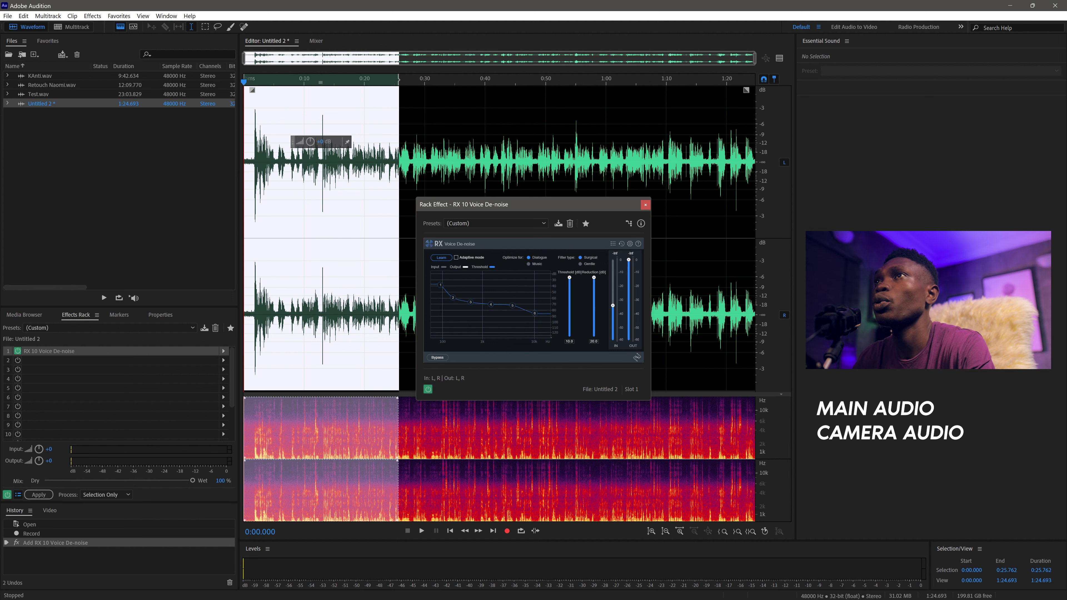
click(421, 529)
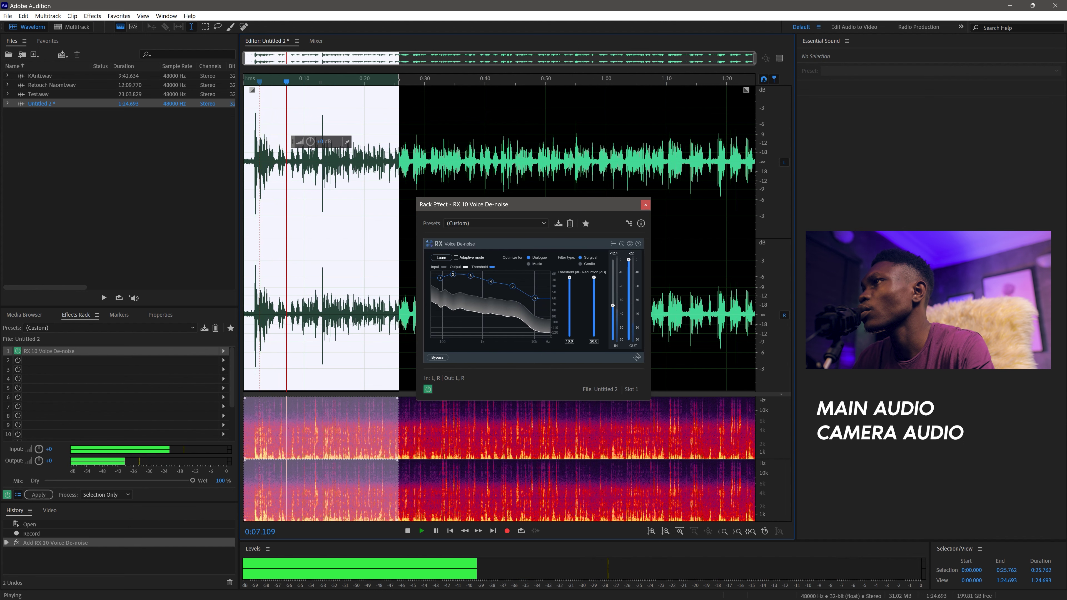
drag(613, 306, 613, 274)
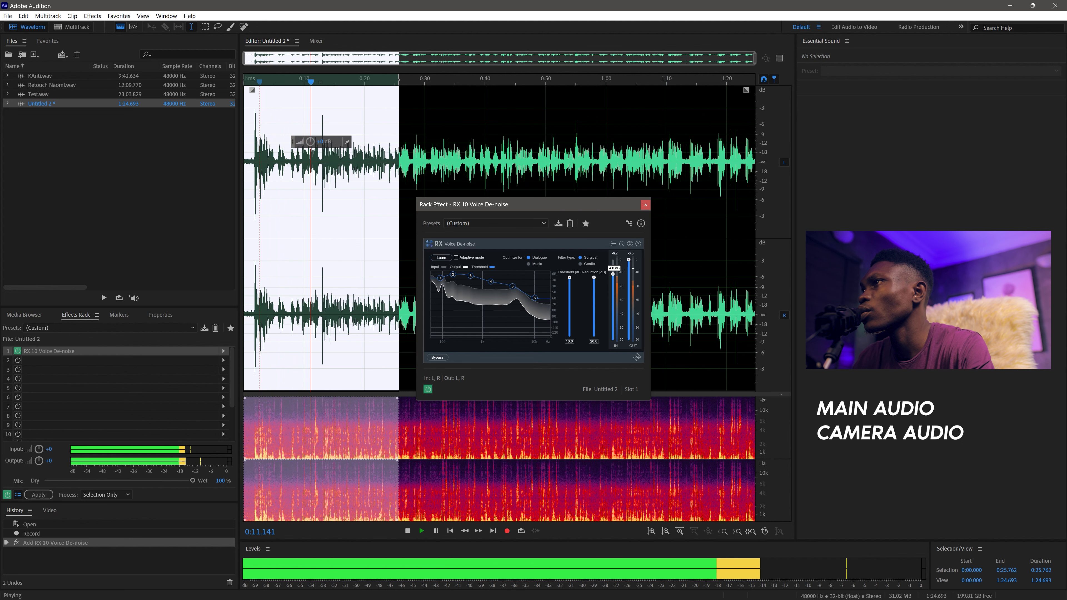
drag(569, 277, 593, 283)
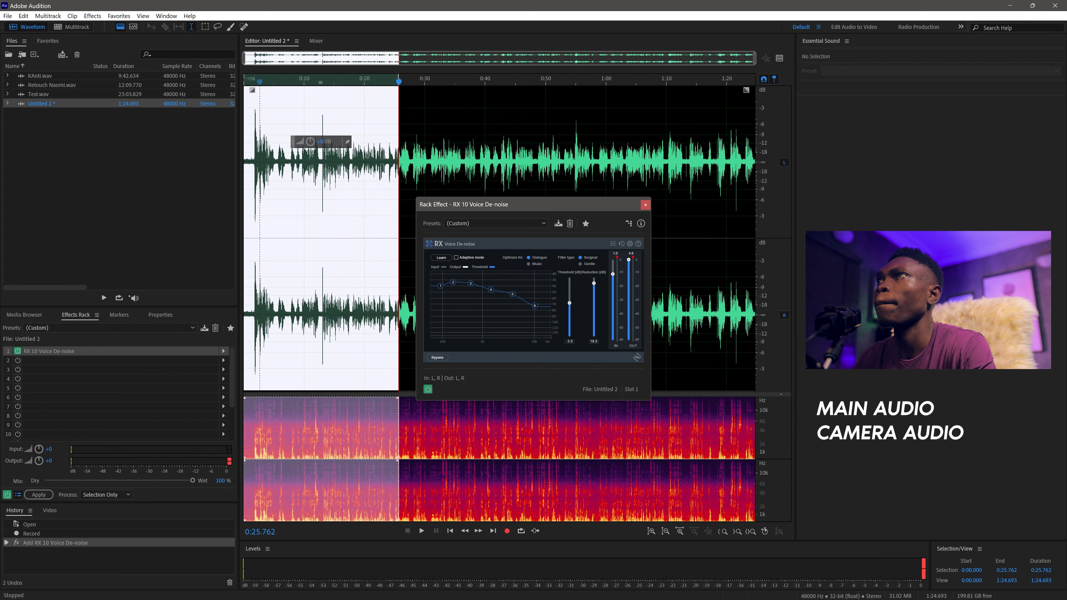
- Extend the selection to about 0:57.8 and play it from about 0:08.2, switching Voice De-noise off and on to compare
drag(399, 79, 592, 78)
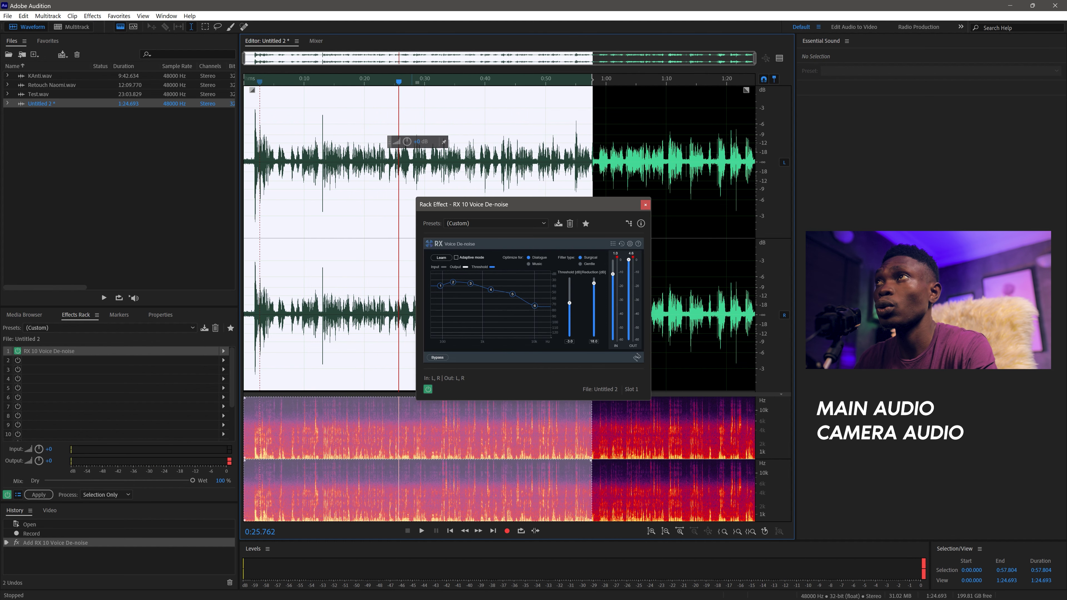
drag(398, 82, 292, 81)
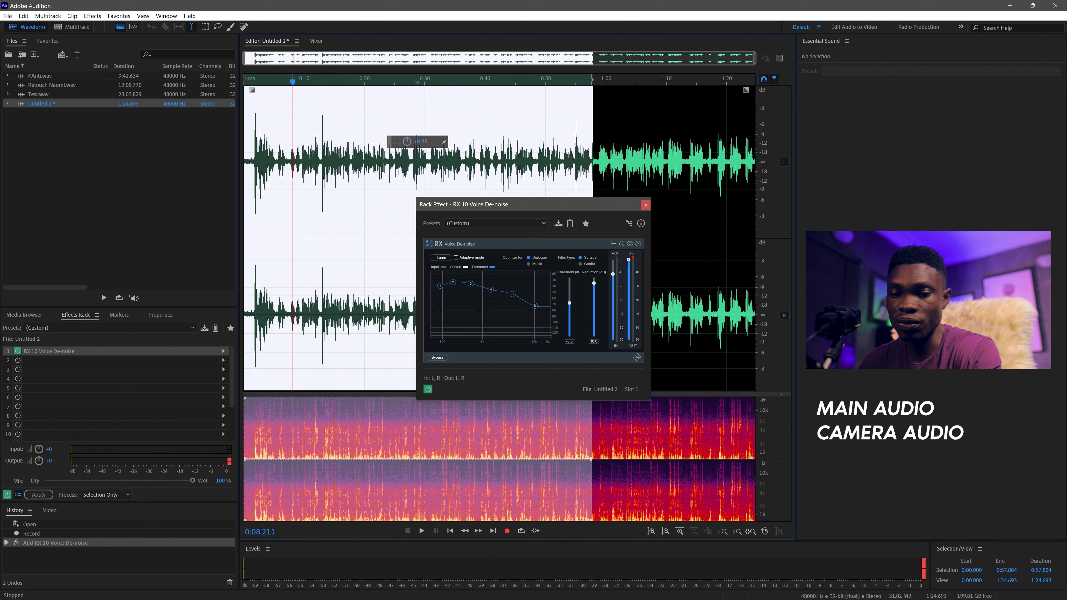
click(420, 529)
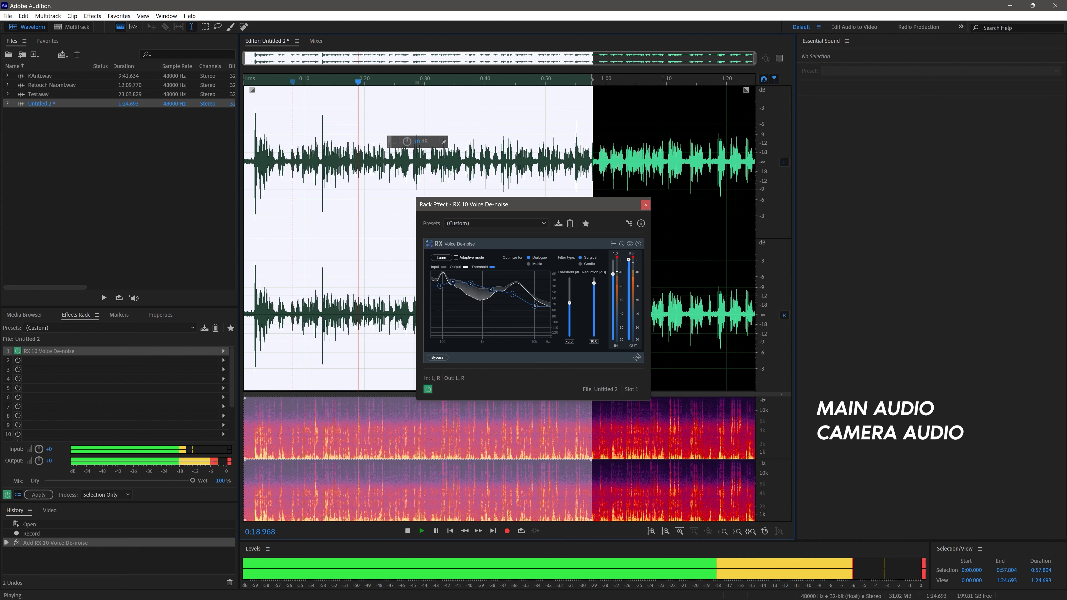
click(427, 389)
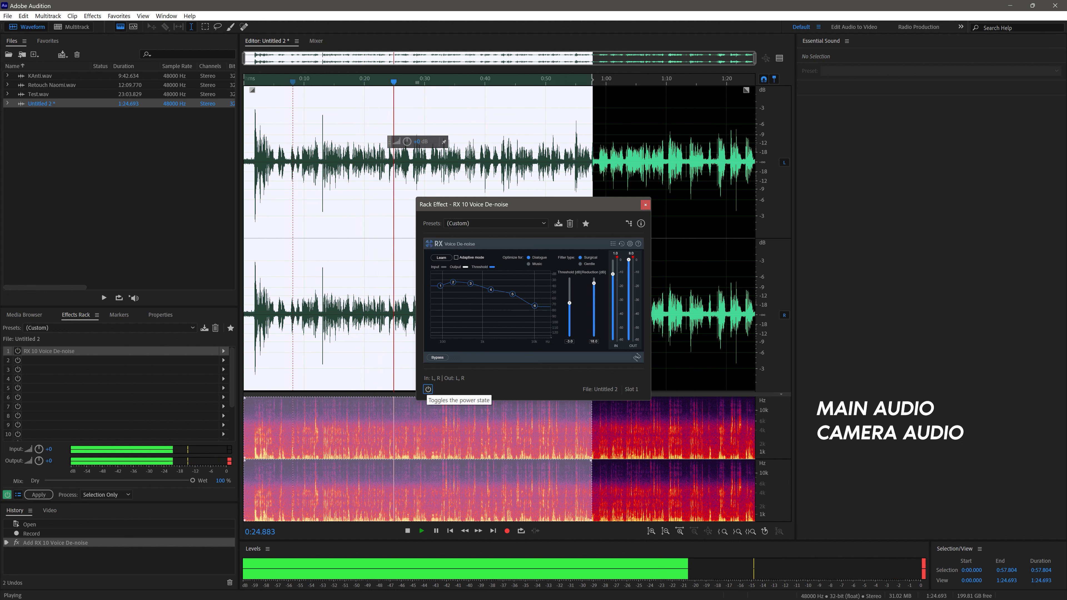
click(428, 388)
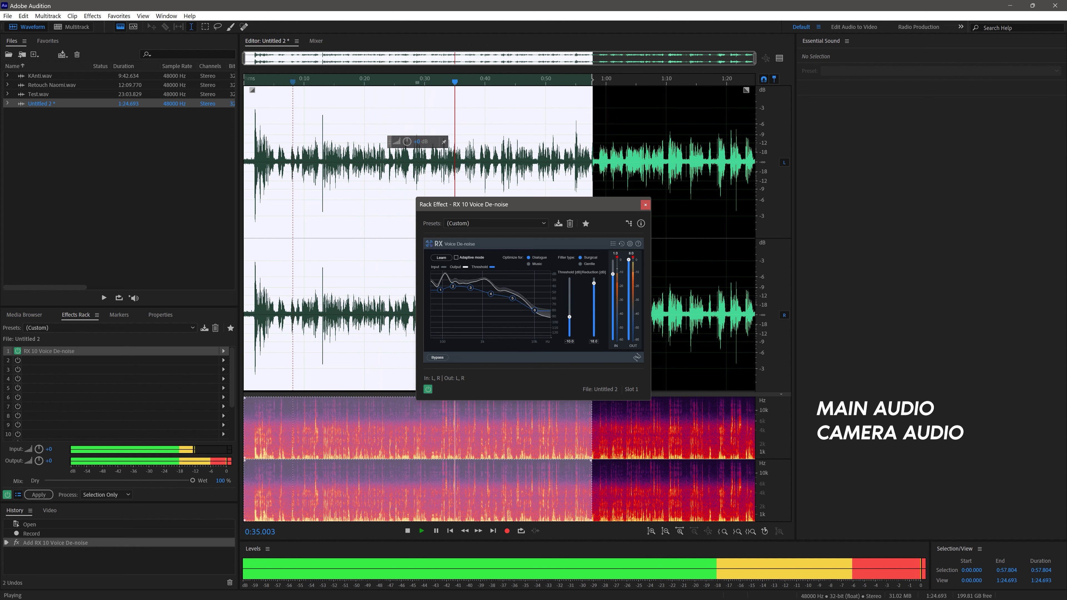
- Set Voice De-noise's threshold to 10.0 and reduction to 20.0, raise its input gain level with the output gain, and enable Adaptive mode
drag(569, 336, 612, 259)
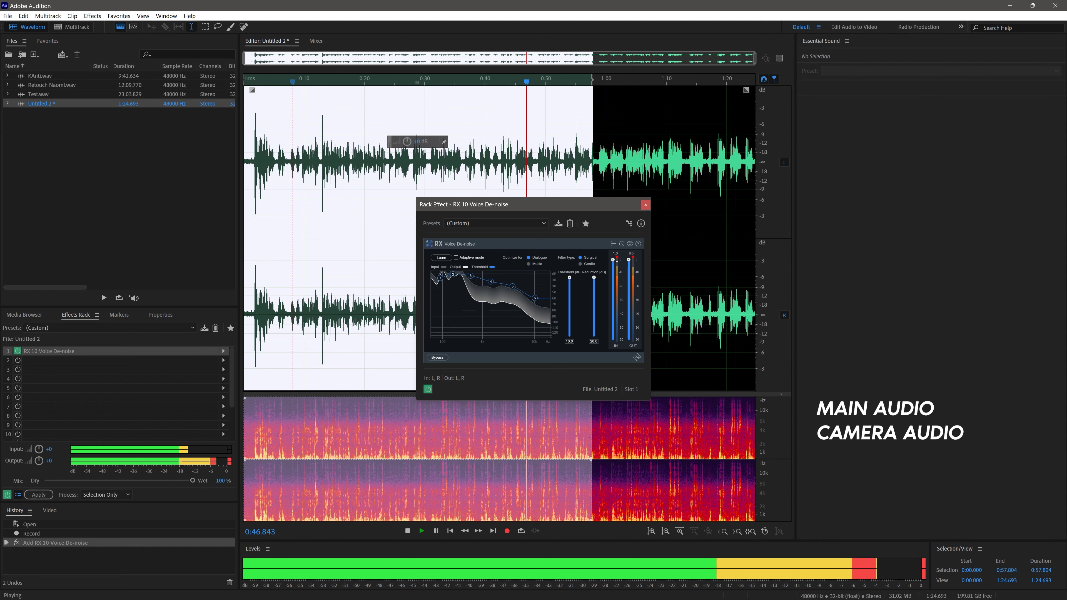
mouse_move(628, 259)
mouse_down()
mouse_move(628, 291)
mouse_move(628, 259)
mouse_up()
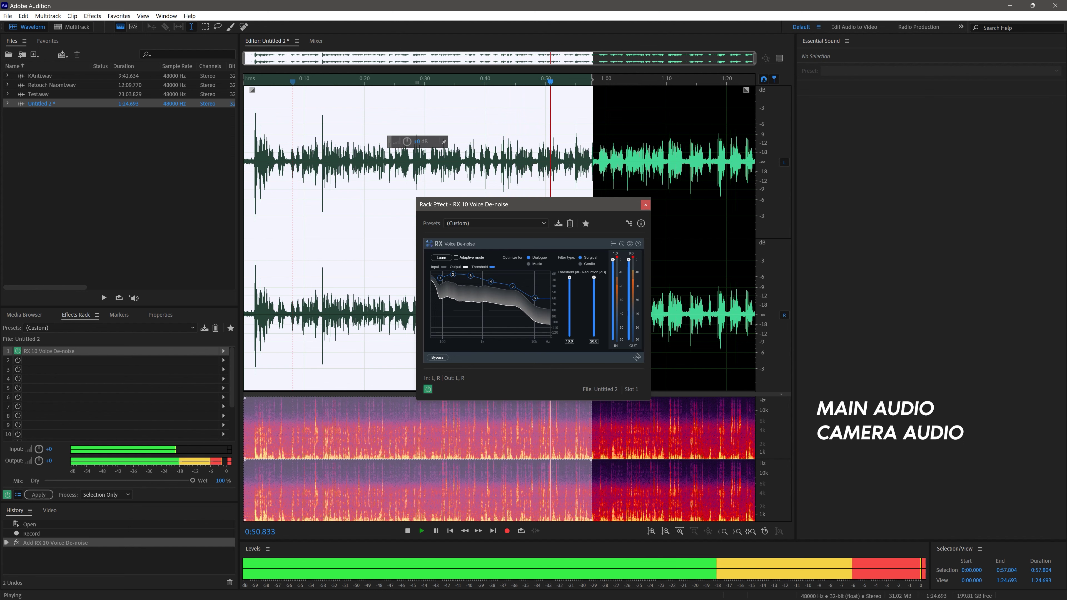
click(455, 257)
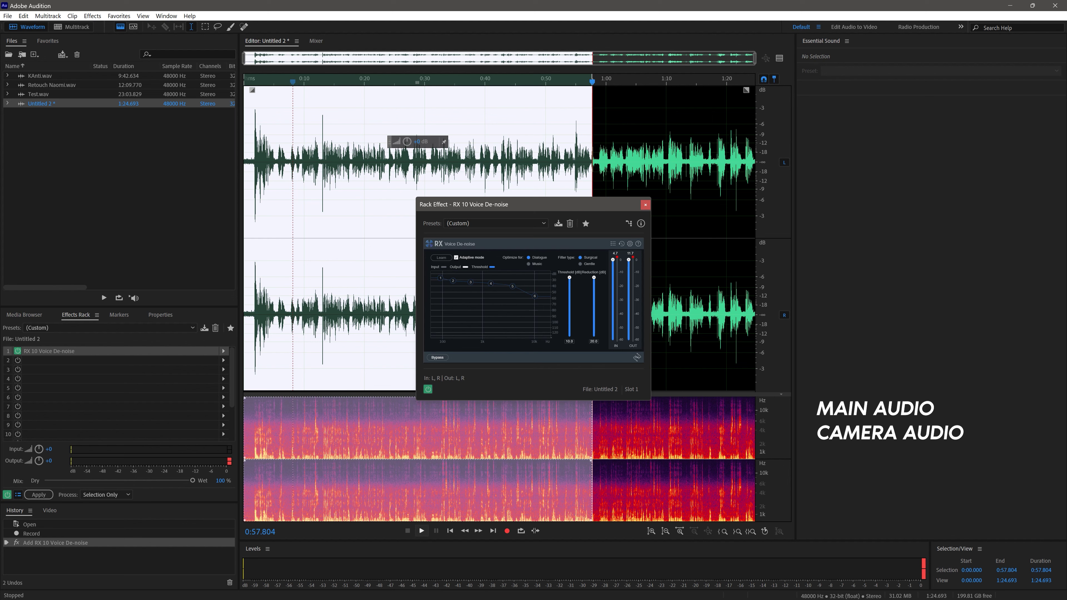
click(421, 529)
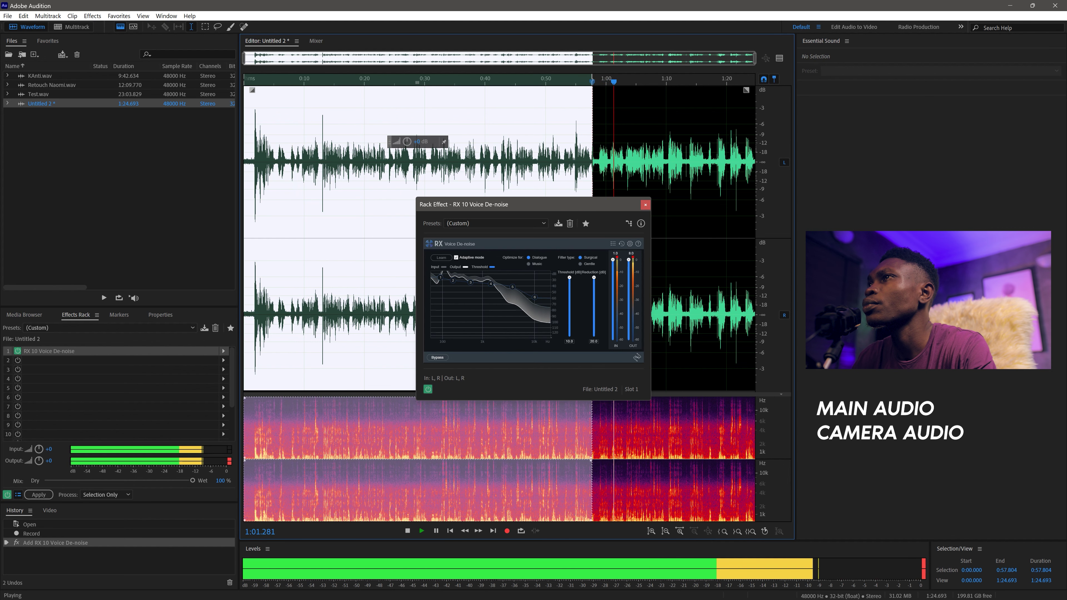
click(455, 257)
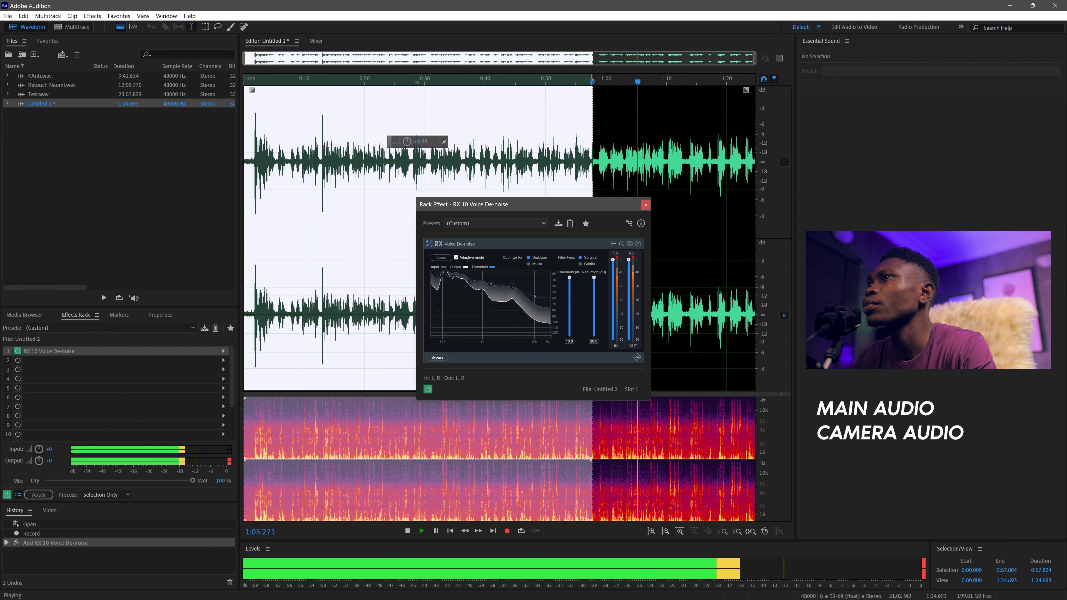
click(495, 223)
key(Escape)
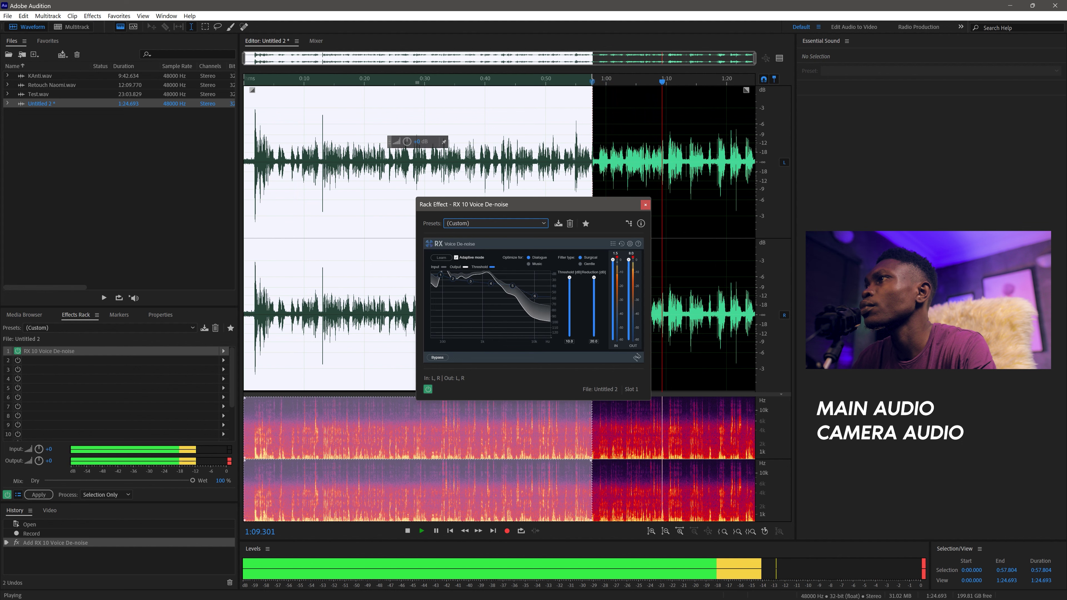
click(612, 243)
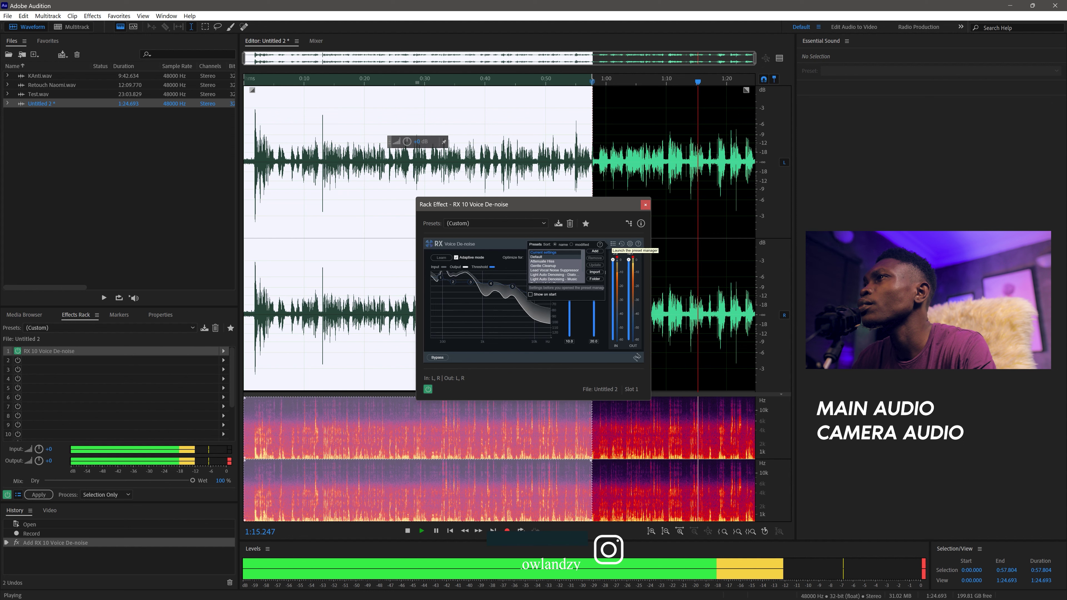
click(612, 243)
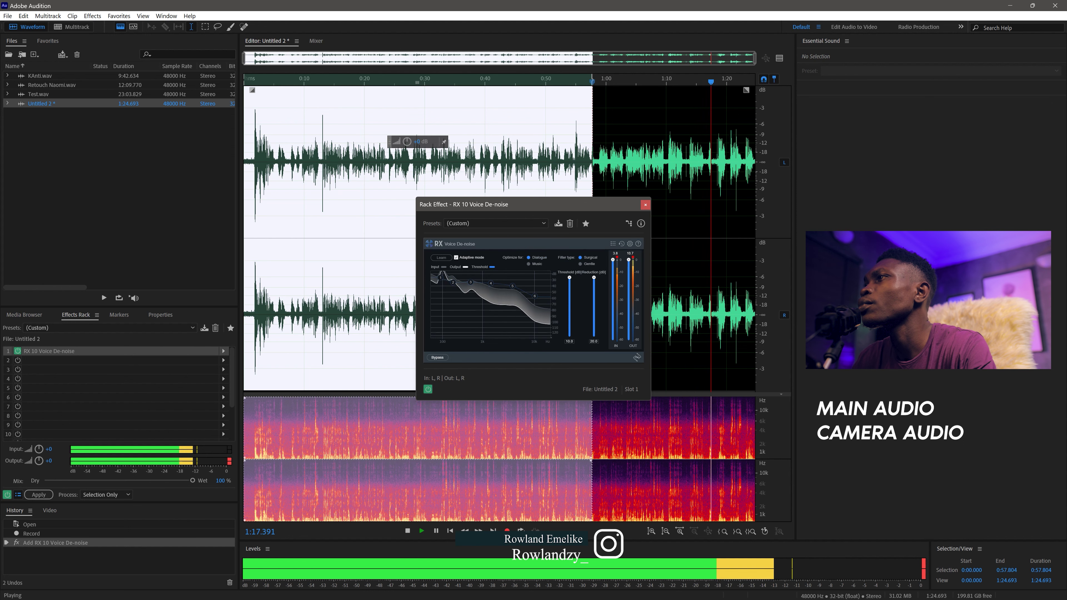
- Lower Voice De-noise's input gain, and play the selection from its start with the effect switched off in the rack
drag(613, 259, 612, 291)
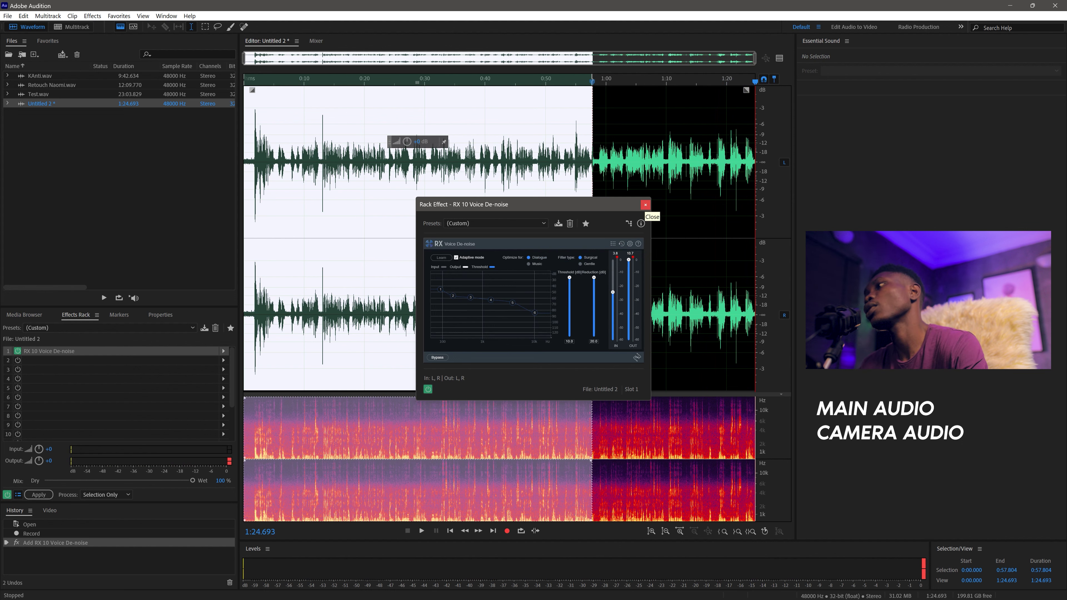
click(645, 205)
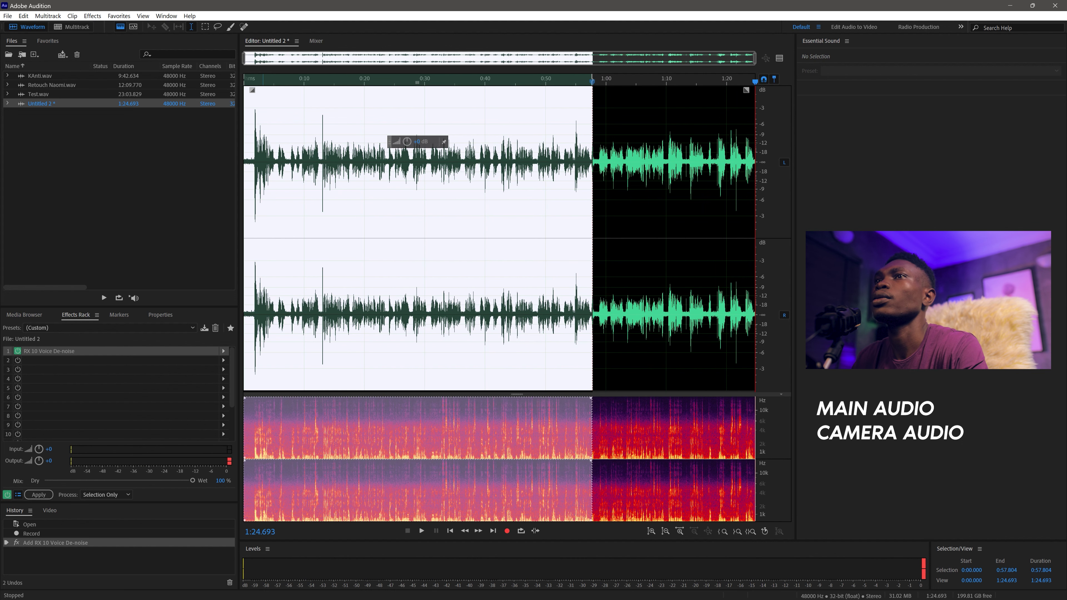
click(18, 351)
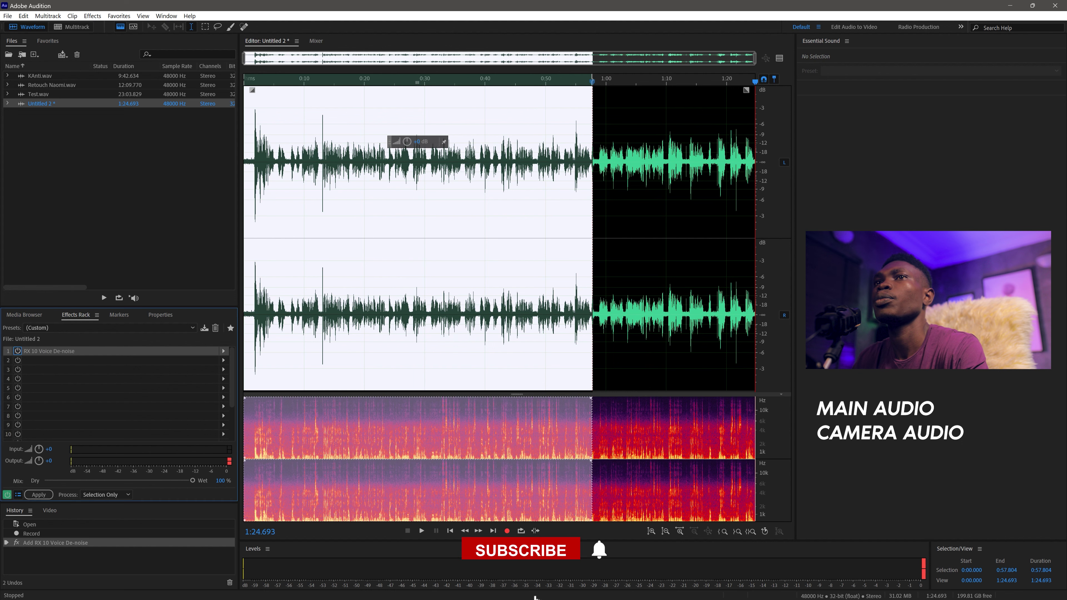
key(space)
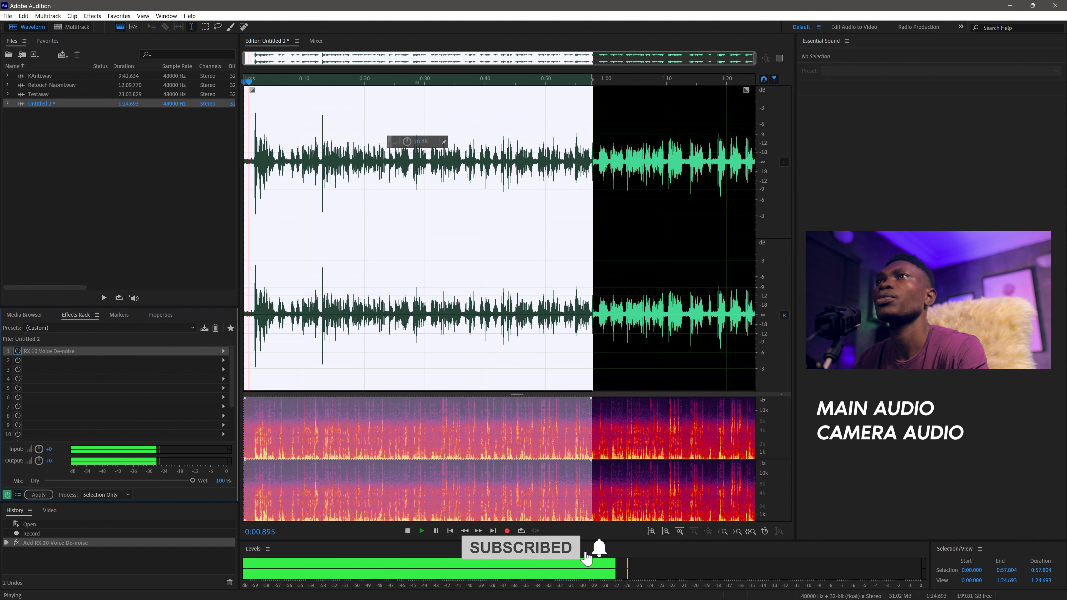
click(18, 351)
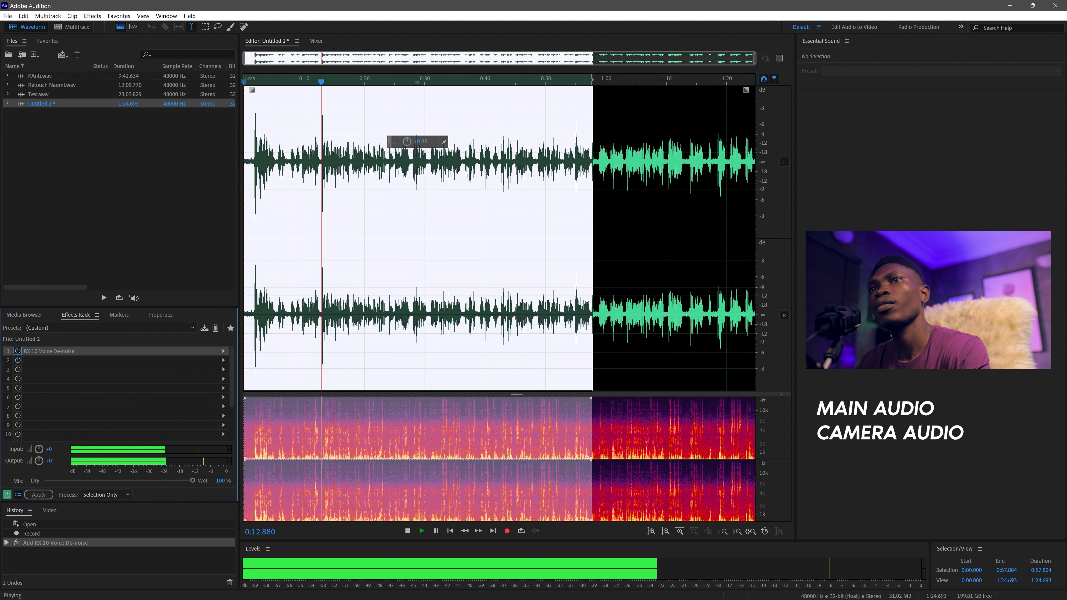
key(space)
- Add the DeNoise effect from the Noise Reduction / Restoration category to slot 2 of the effects rack
click(120, 369)
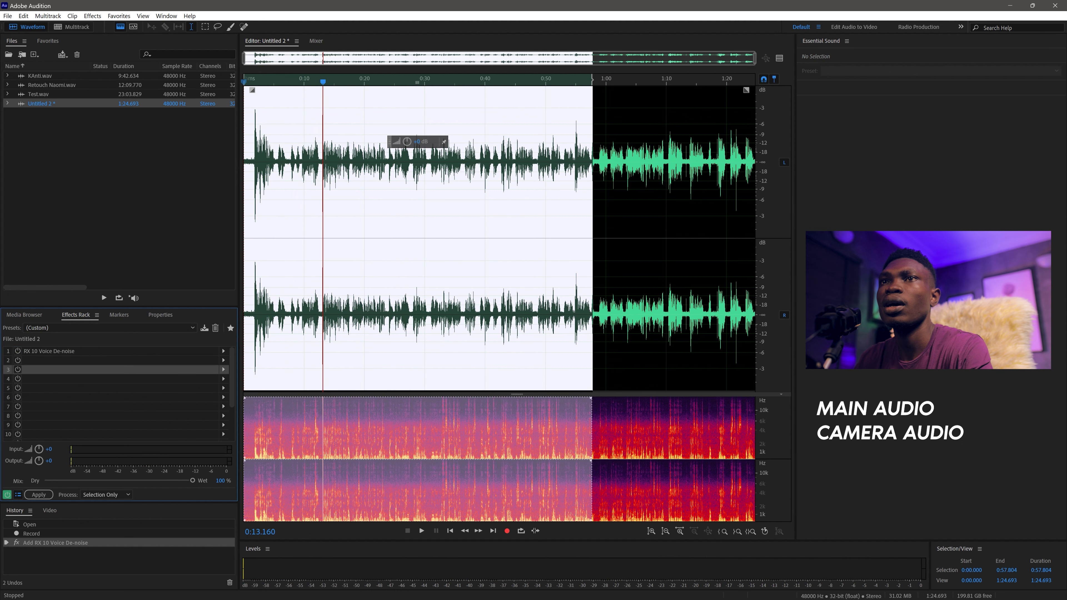
click(120, 360)
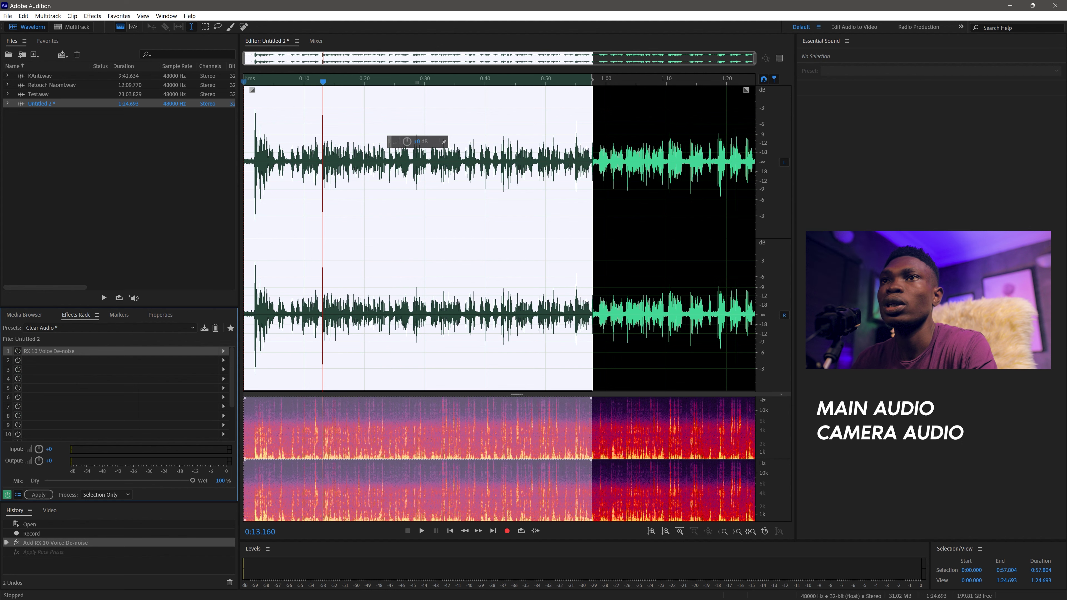
click(121, 360)
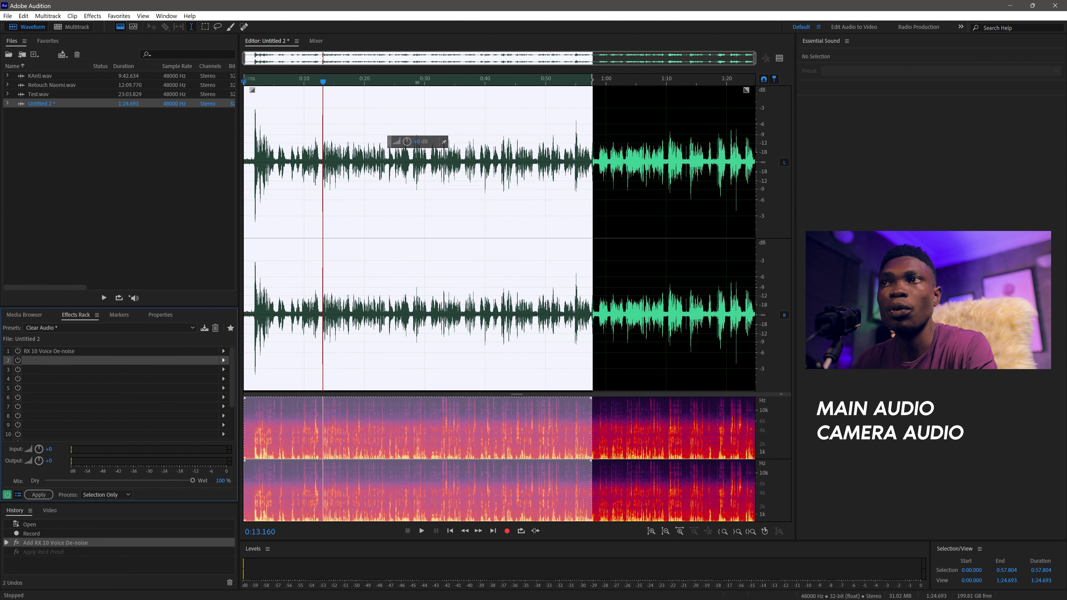
click(223, 360)
mouse_move(273, 470)
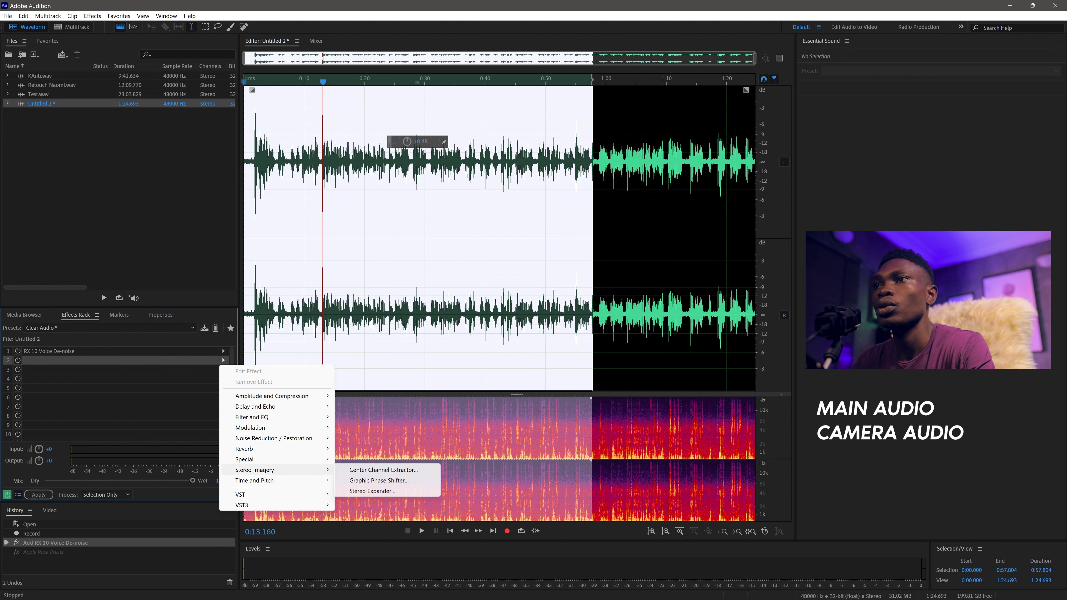
mouse_move(273, 438)
click(361, 438)
- Play the selection to compare the noise reducers, switching RX 10 Voice De-noise off and DeNoise on and off, and stop playback
key(space)
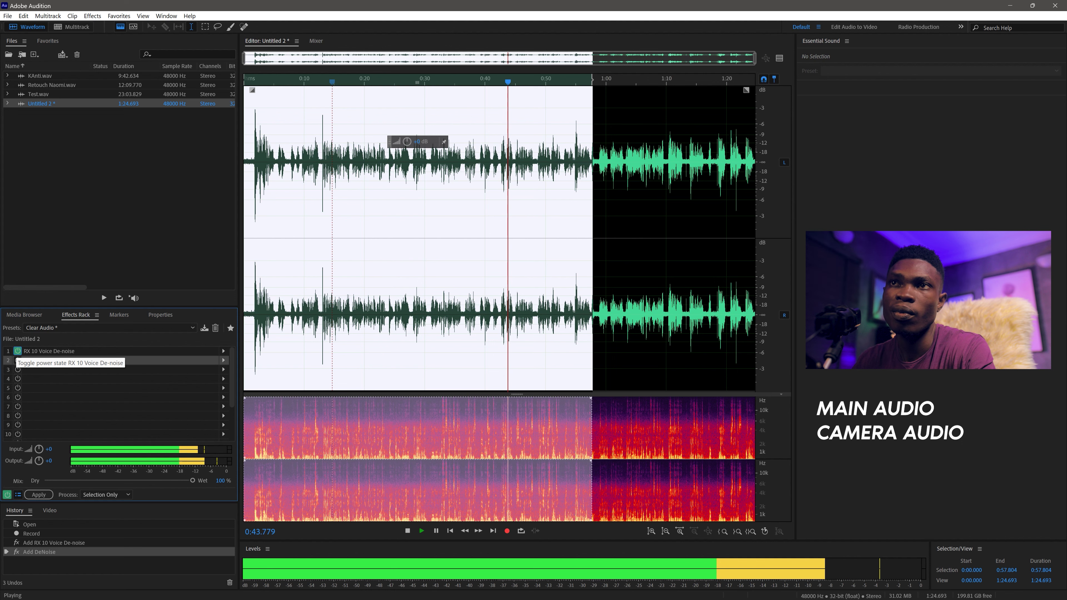
click(17, 351)
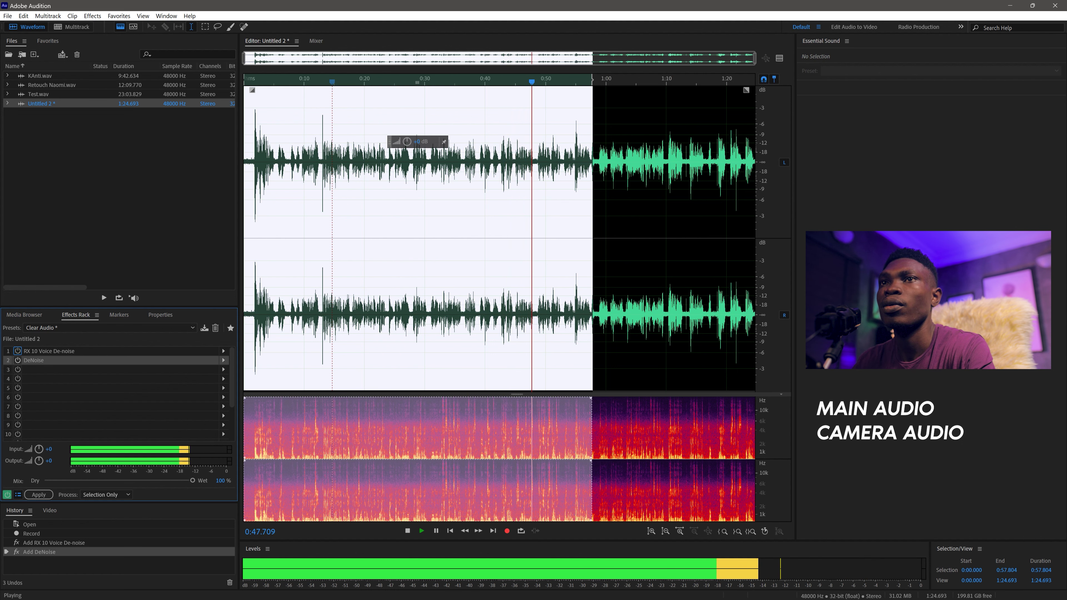
click(17, 360)
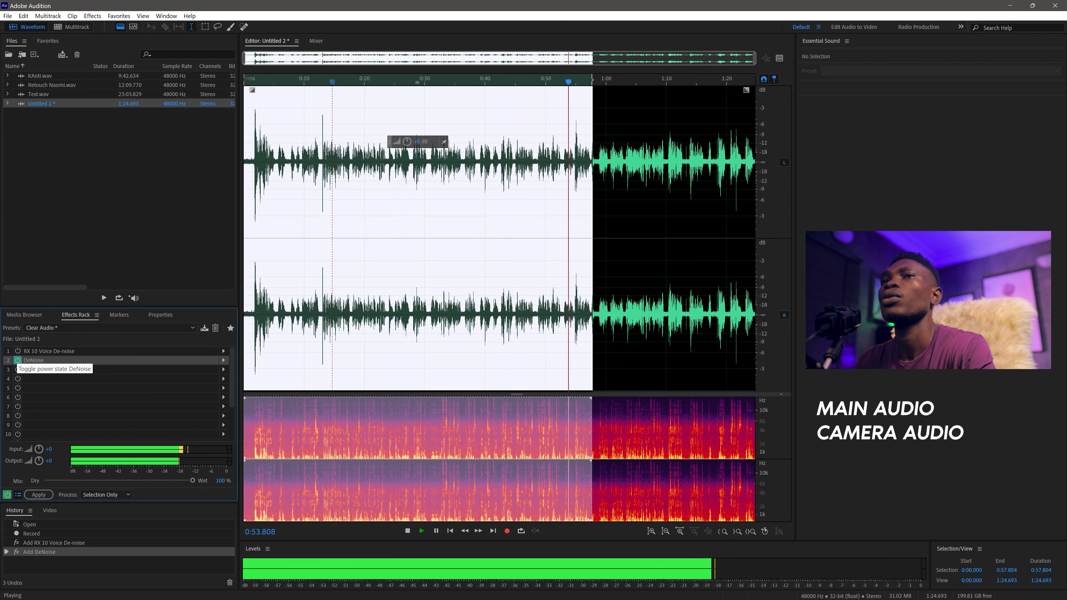
click(17, 360)
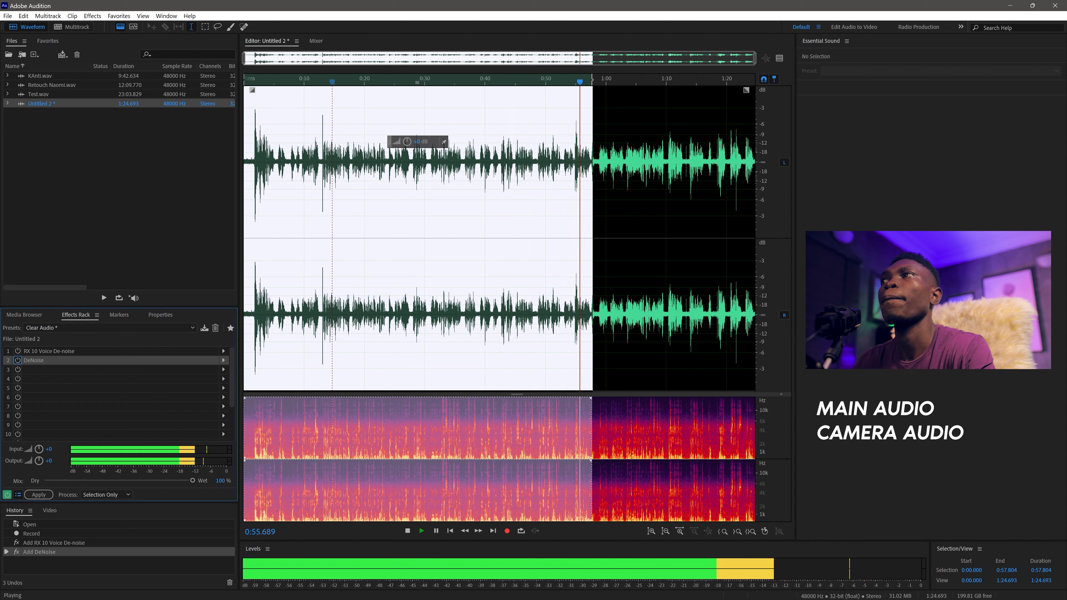
key(space)
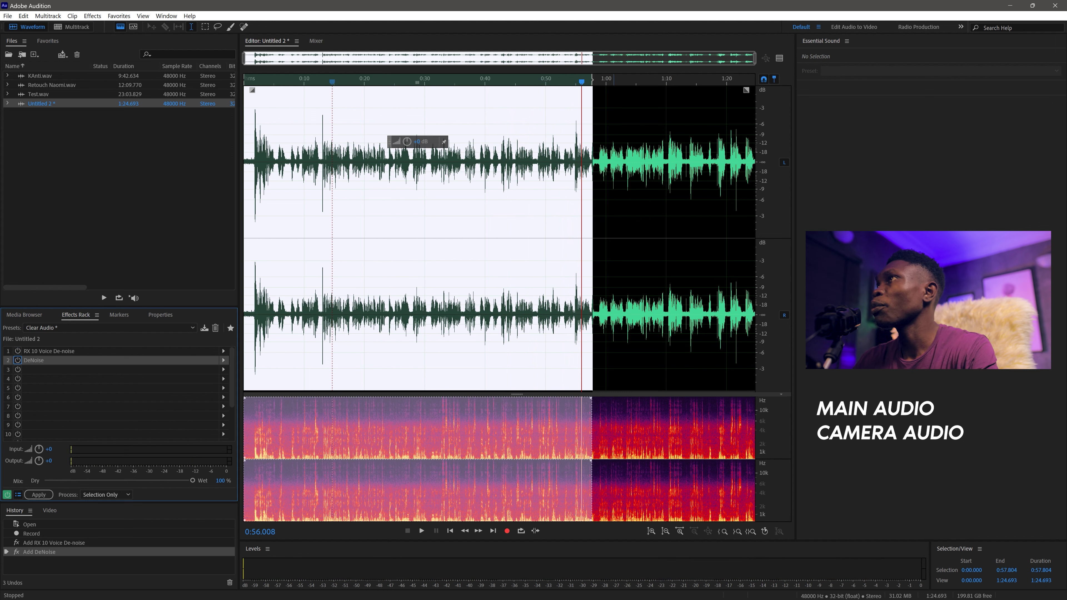
- Move the playhead to about 0:07.6 and add the Waves restoration effect Clarity Vx Pro Stereo to rack slot 3
drag(581, 81, 289, 81)
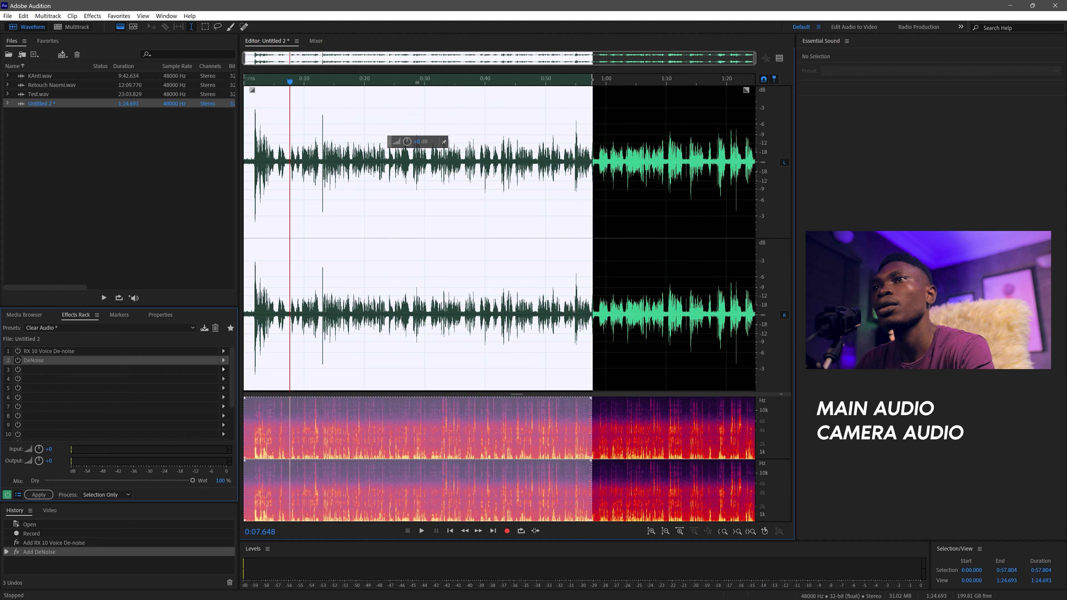
click(223, 370)
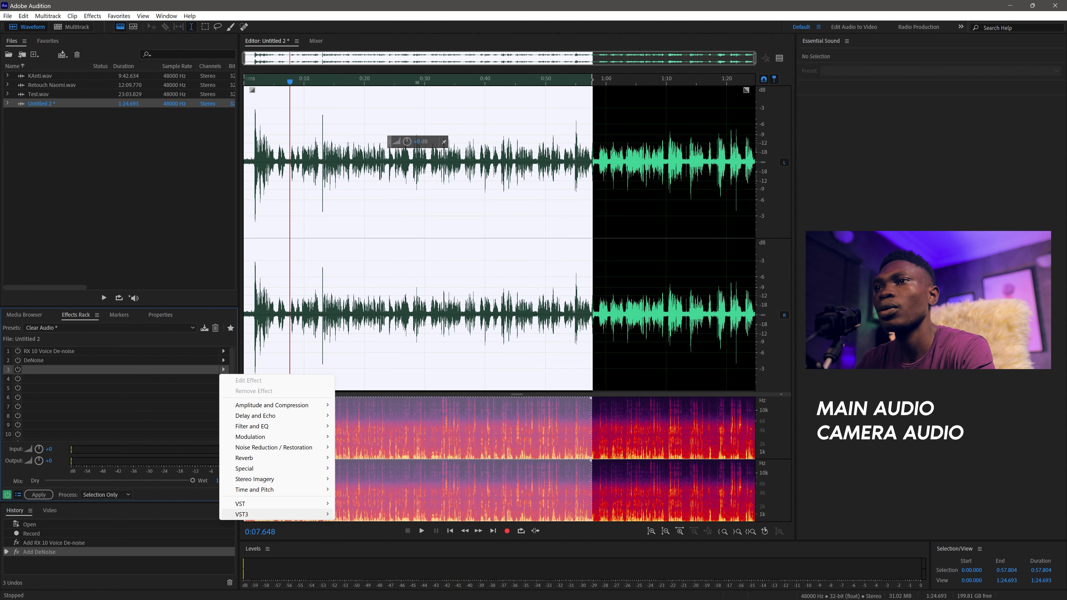
mouse_move(252, 514)
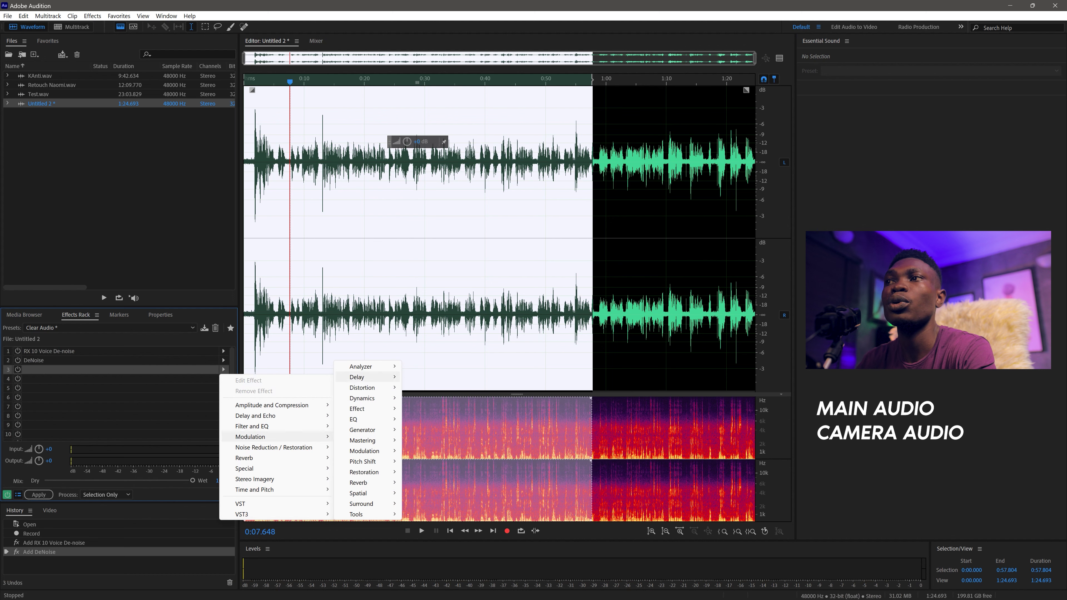
mouse_move(363, 472)
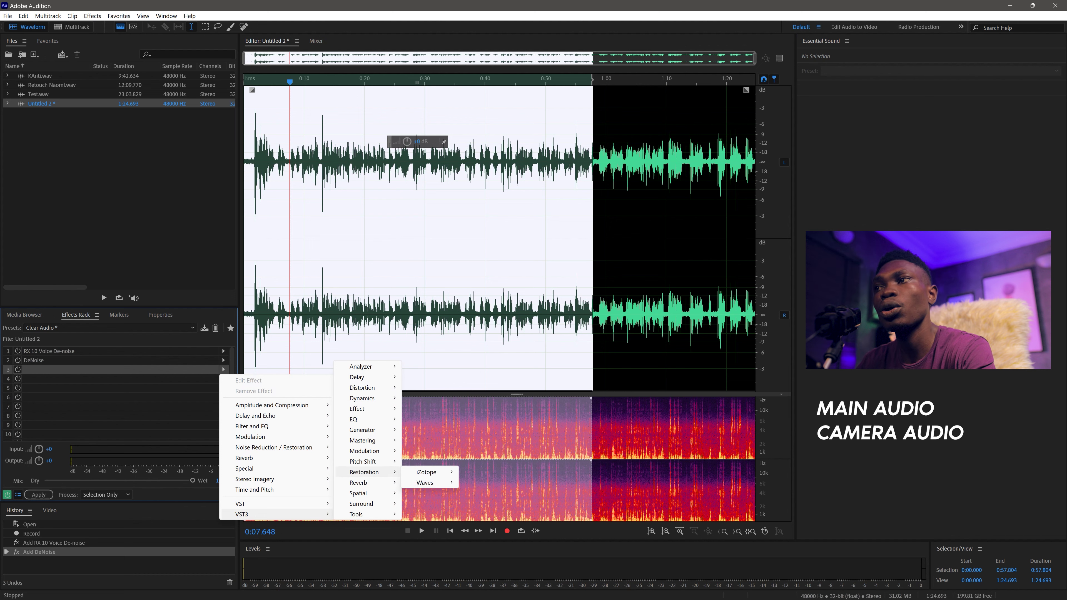
mouse_move(364, 451)
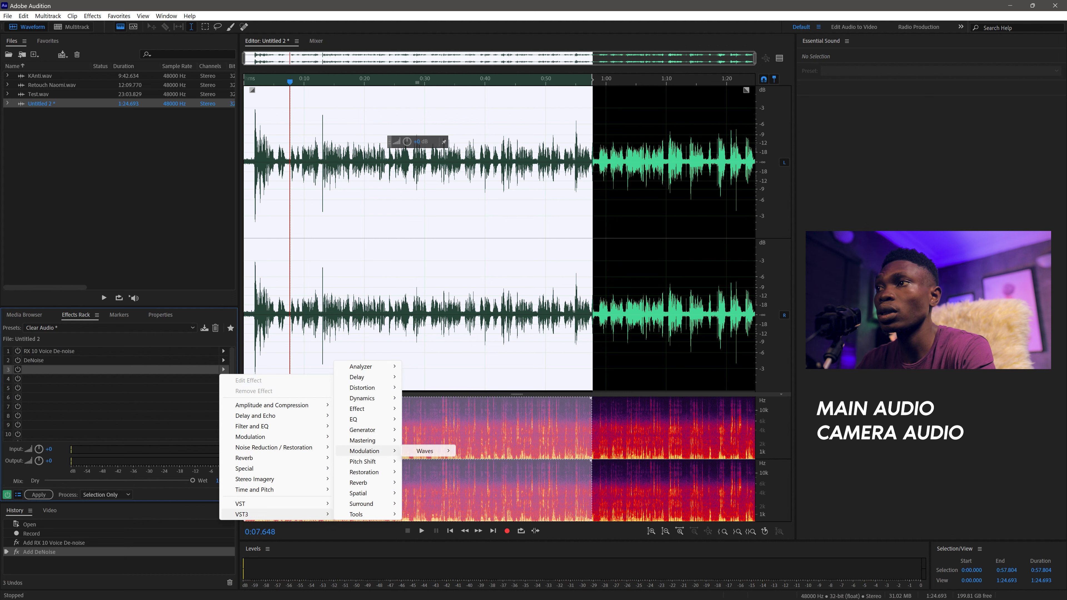
mouse_move(424, 451)
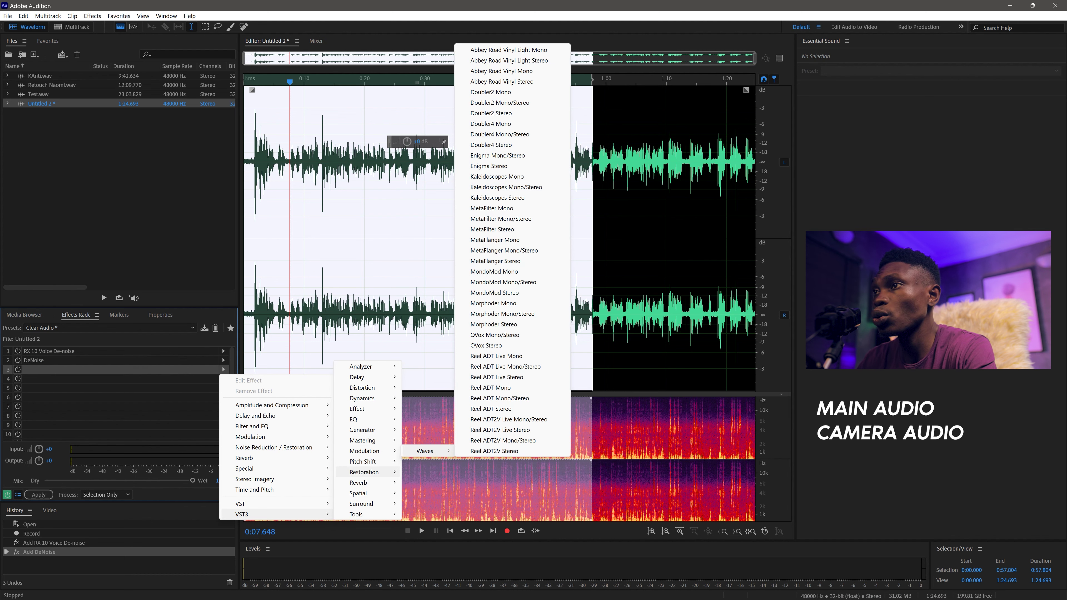
mouse_move(424, 482)
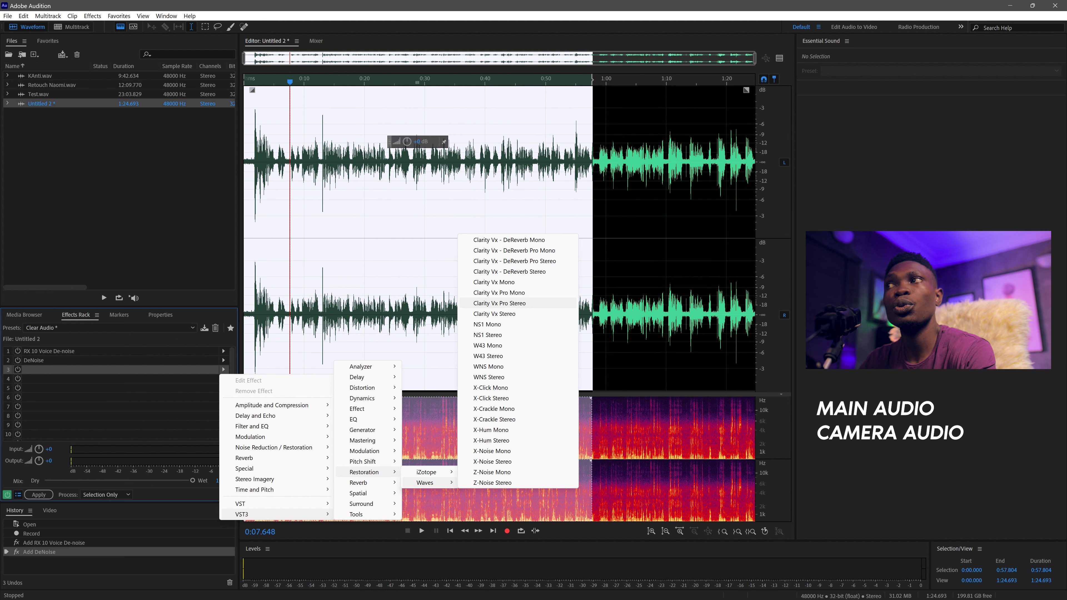
click(498, 303)
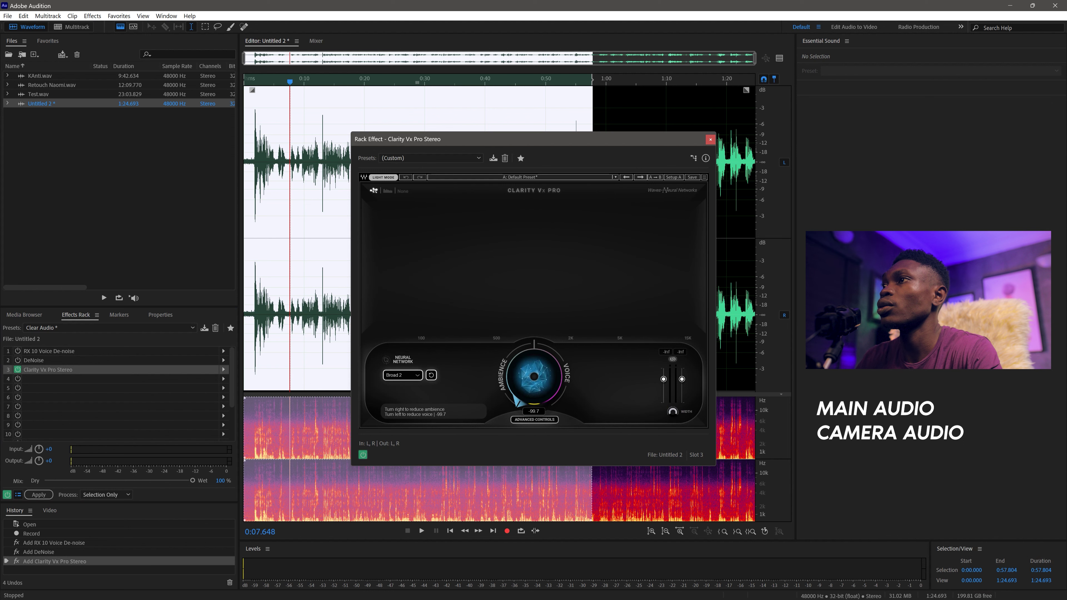
- Play the selection while trying Clarity Vx Pro's main control near zero and at -100.0, finally turning it fully towards Voice
drag(518, 401, 552, 353)
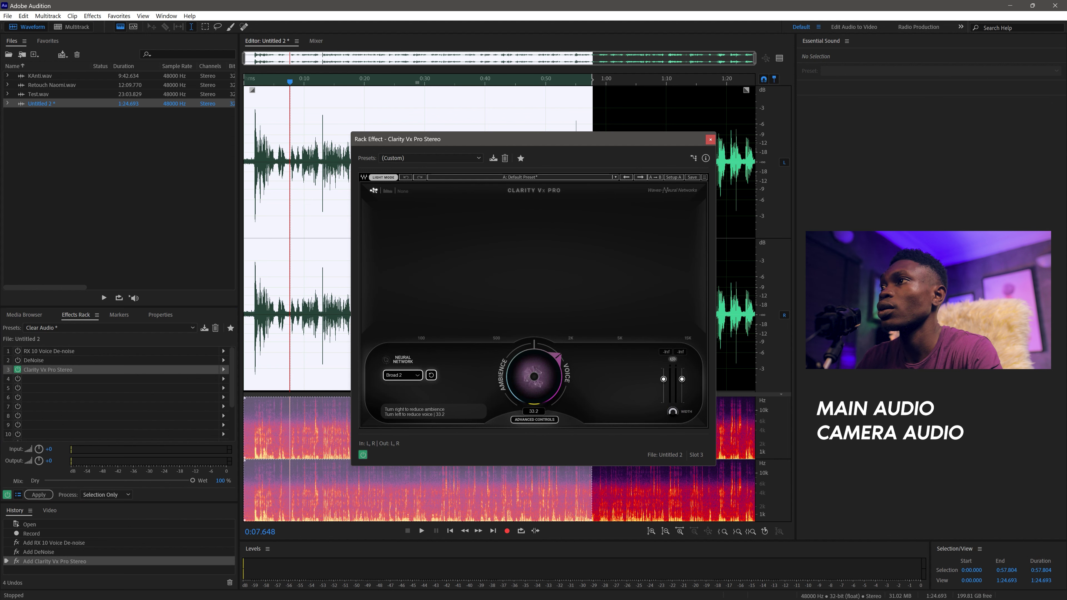
drag(549, 402, 533, 382)
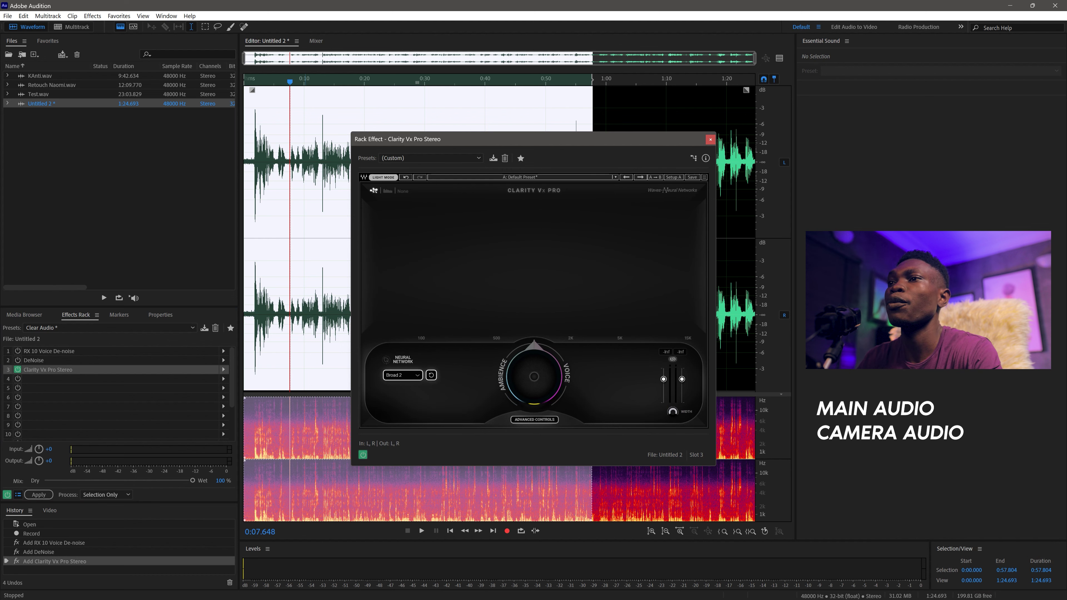
click(422, 531)
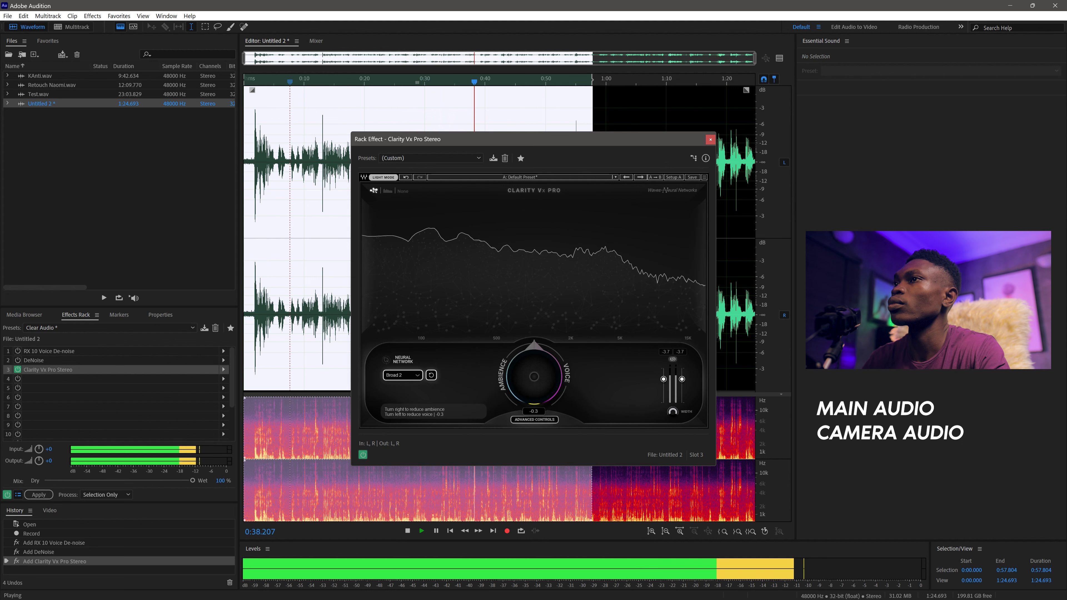
drag(534, 376, 534, 418)
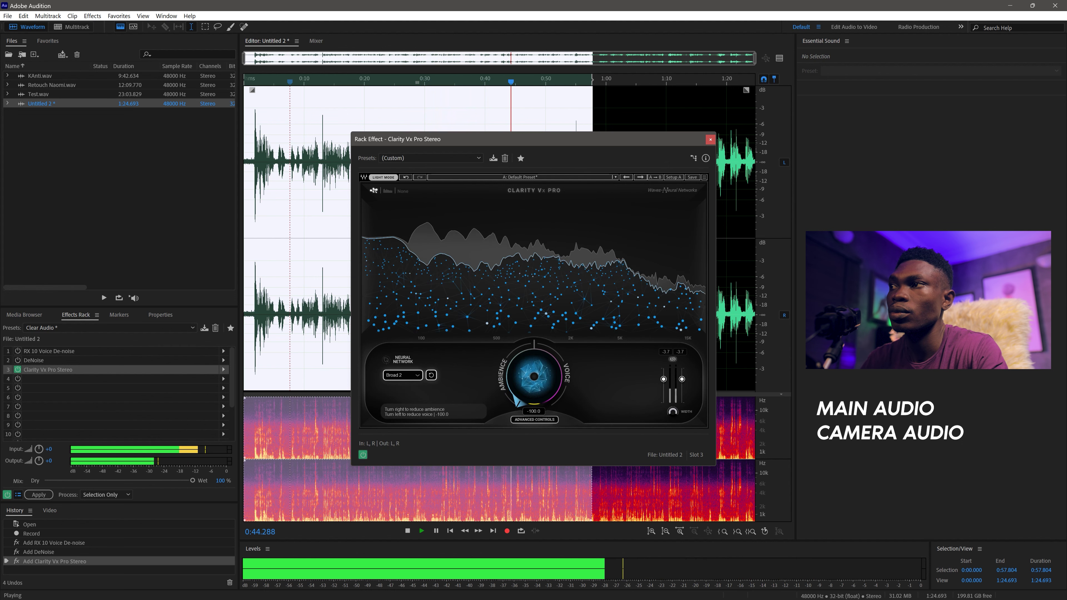
drag(534, 418, 533, 323)
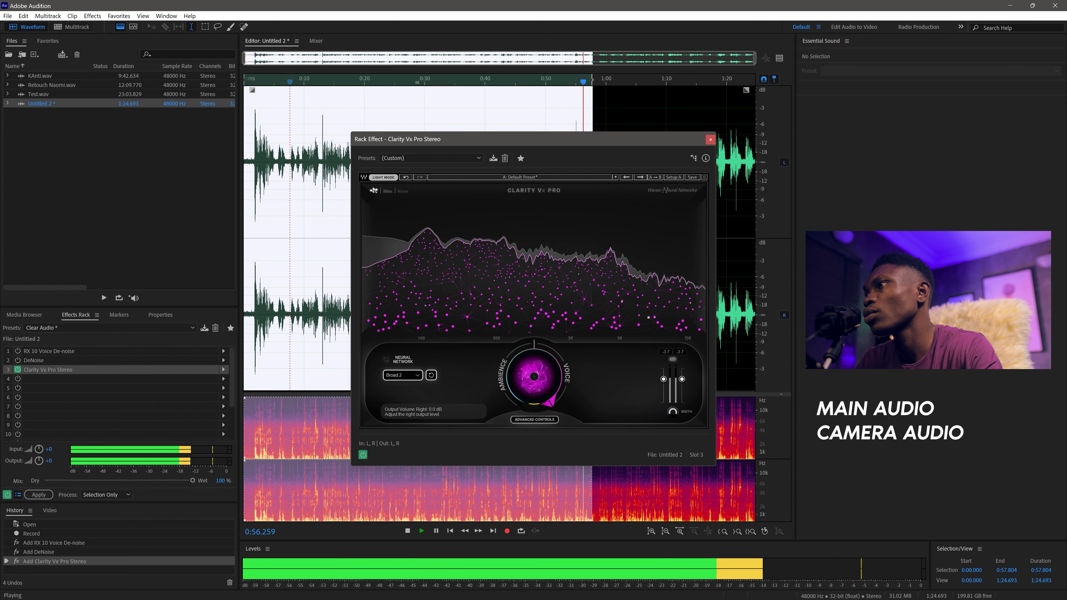
- Raise Clarity Vx Pro's output levels slightly, play from about 0:14 to check the sound, and close the effect window
drag(682, 378, 682, 374)
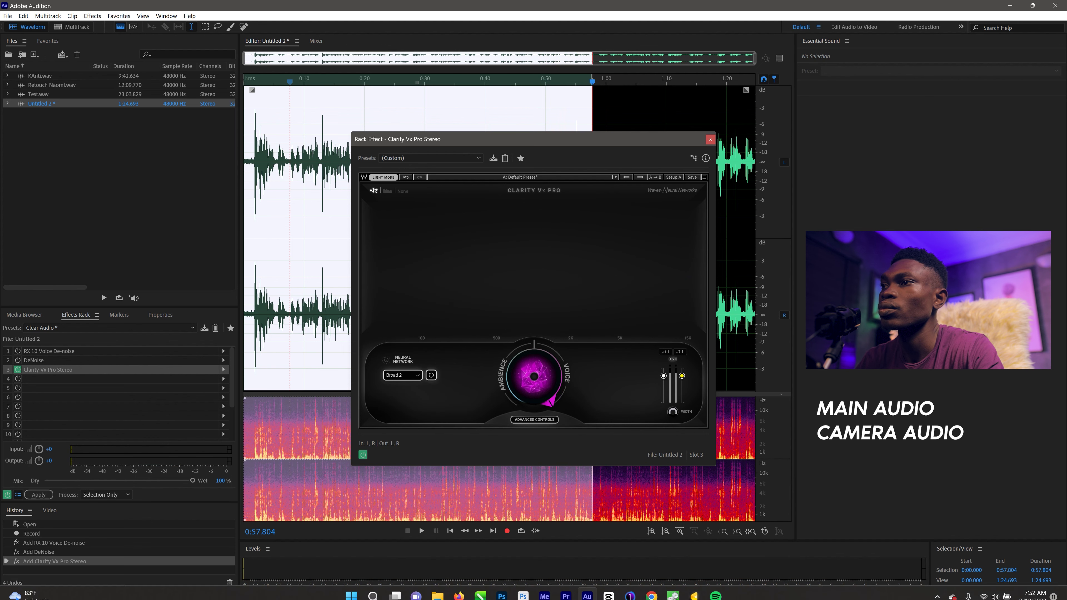
click(421, 531)
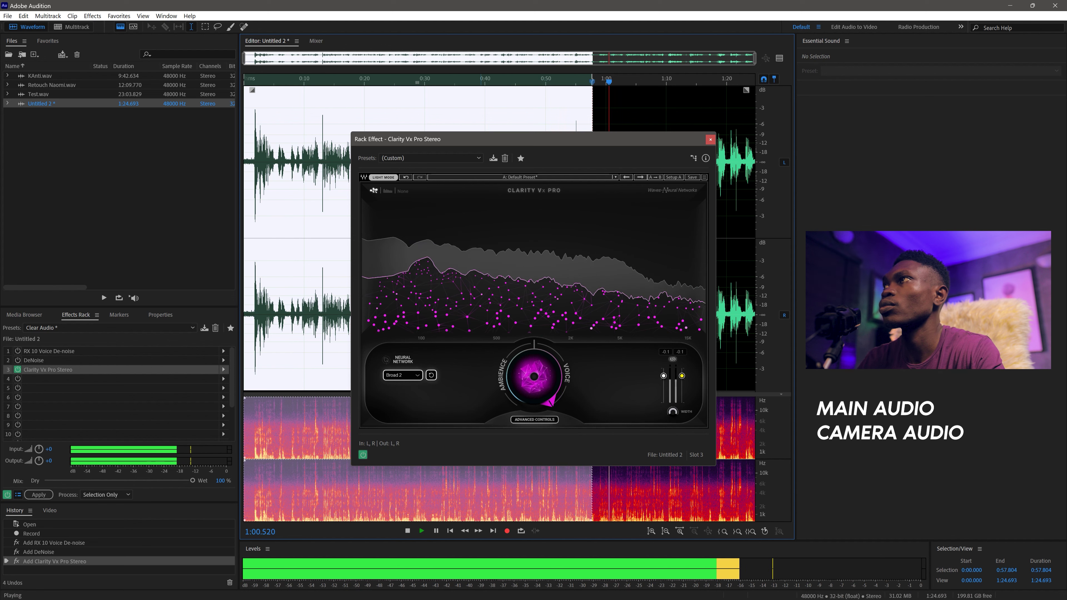
drag(618, 81, 328, 82)
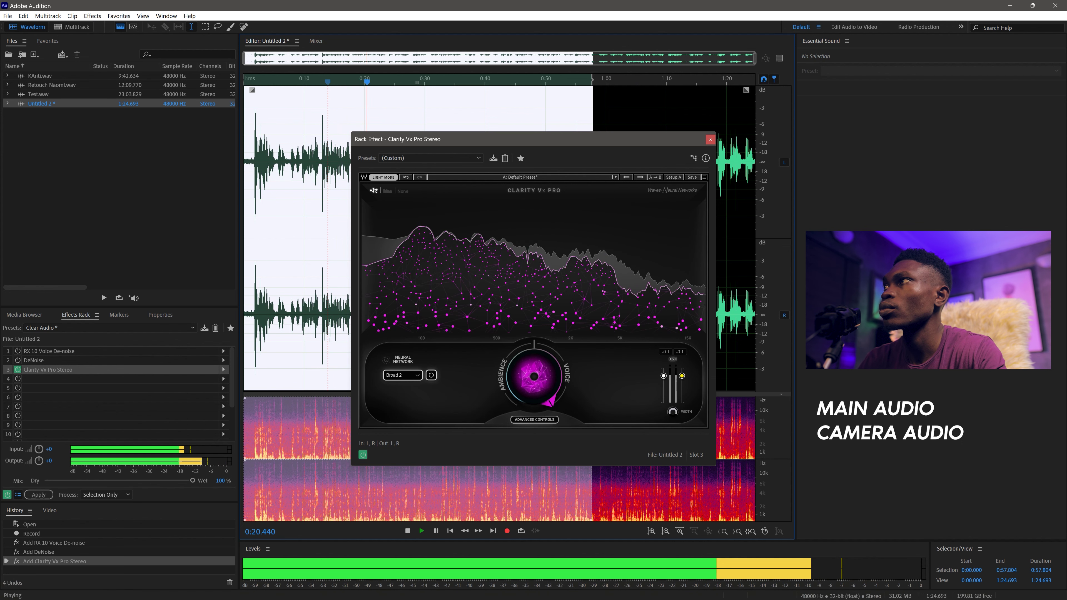
key(Escape)
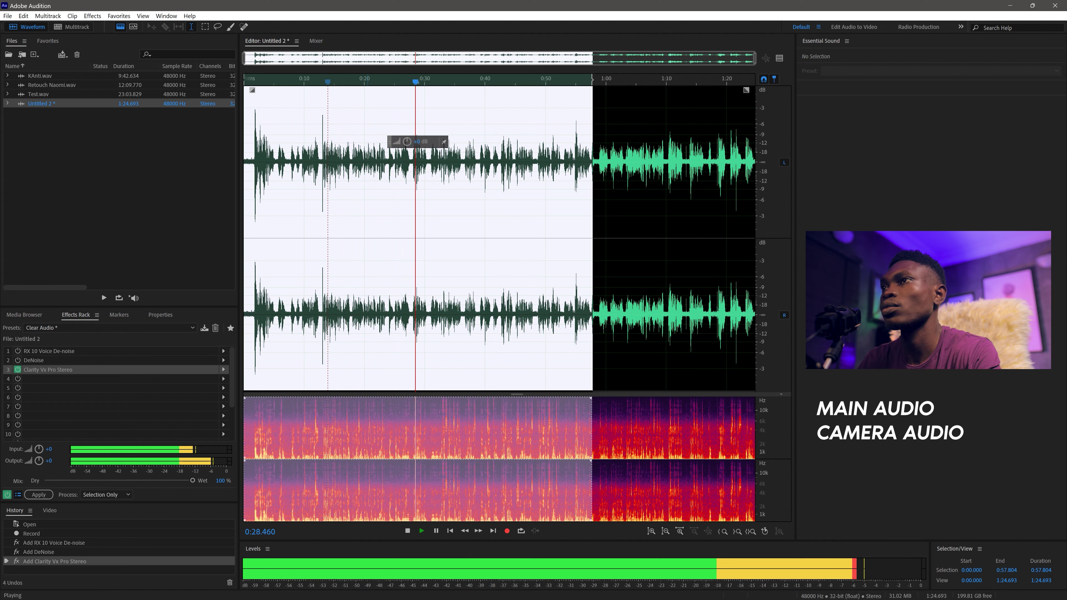
key(space)
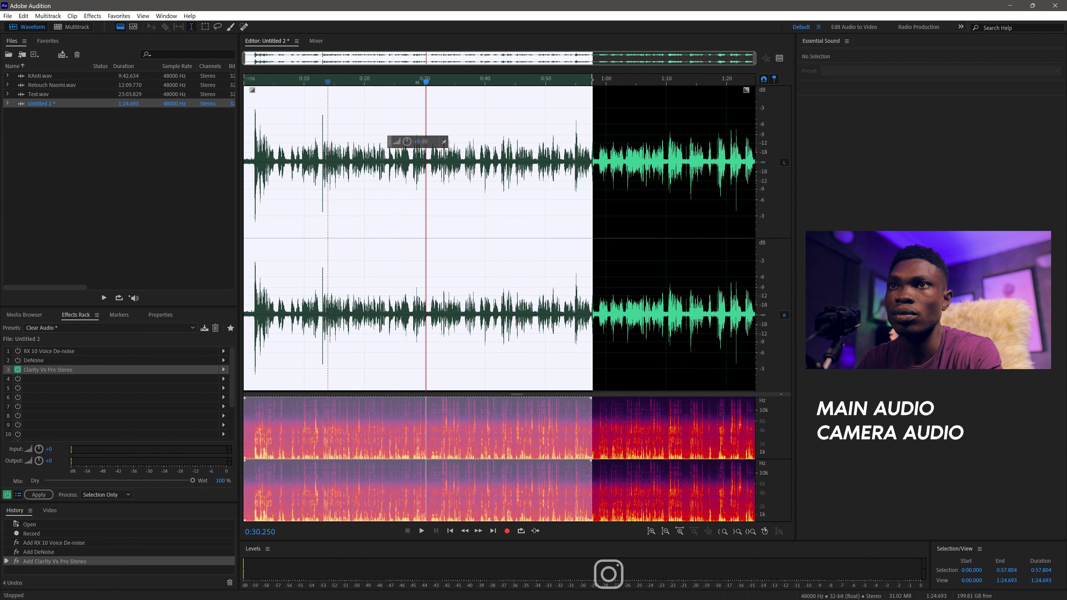
- Switch Clarity Vx Pro Stereo off and RX 10 Voice De-noise on, and briefly play the selection near its start
click(18, 369)
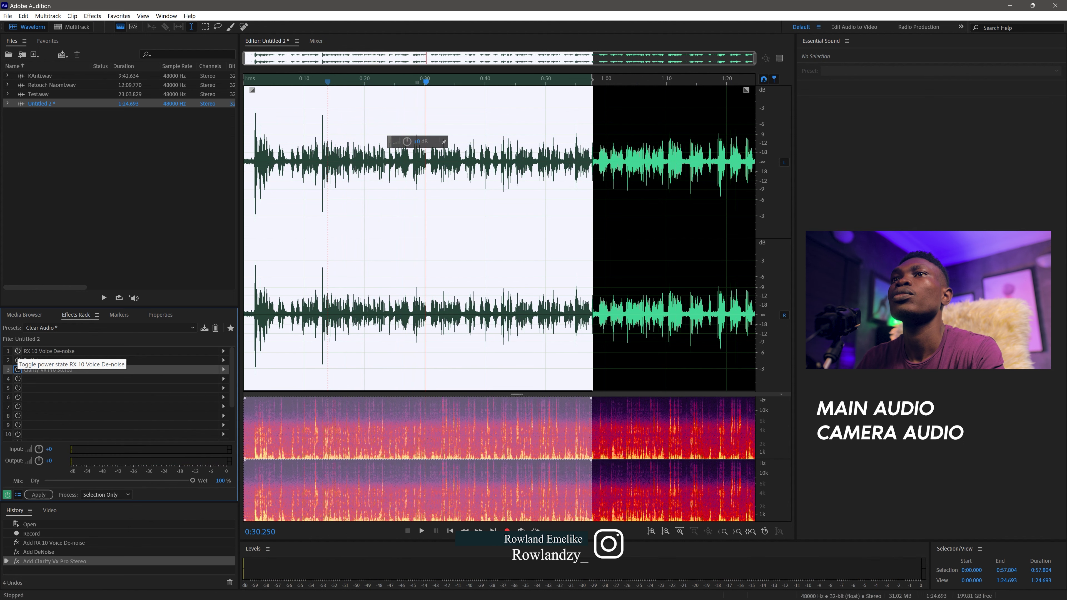
click(17, 351)
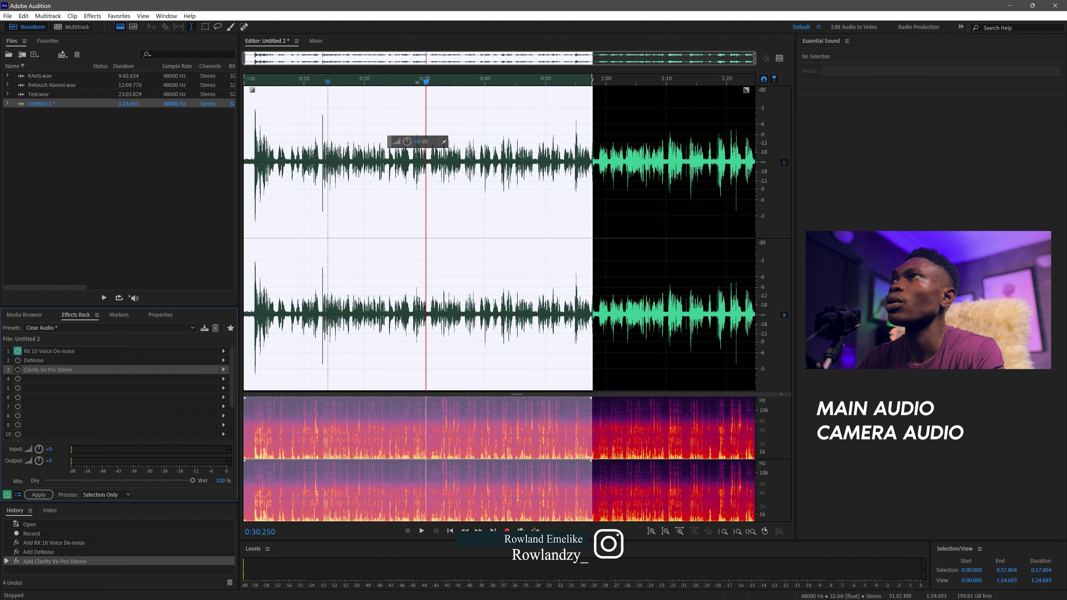
click(420, 529)
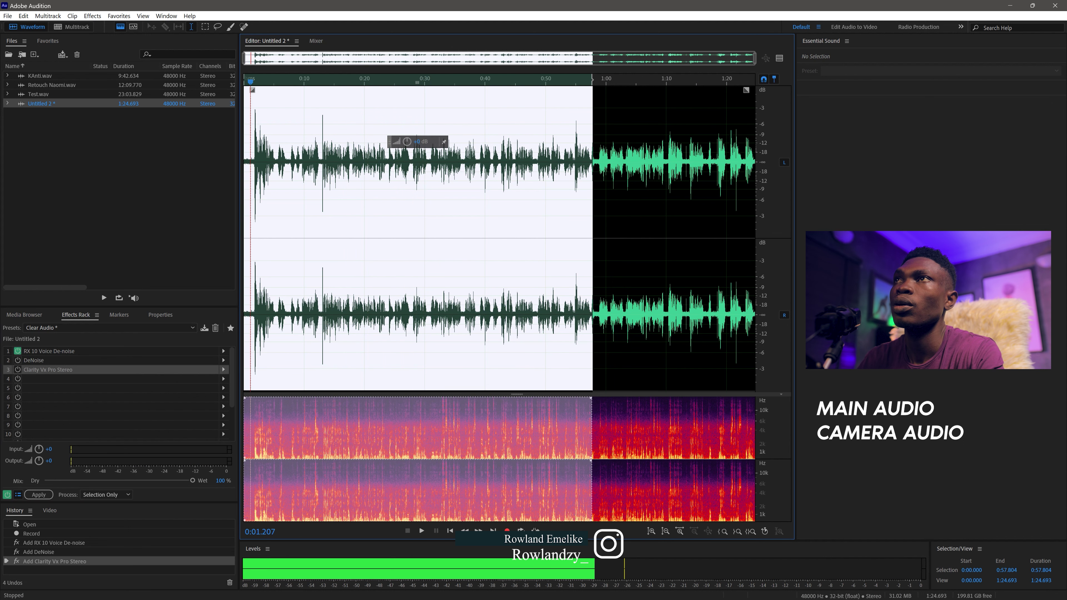
- Reorder the rack so DeNoise is in slot 1, RX 10 Voice De-noise in slot 2 and Clarity Vx Pro Stereo in slot 3
mouse_move(50, 360)
mouse_down()
mouse_move(50, 351)
mouse_move(50, 369)
mouse_move(51, 351)
mouse_move(34, 360)
mouse_move(33, 351)
mouse_up()
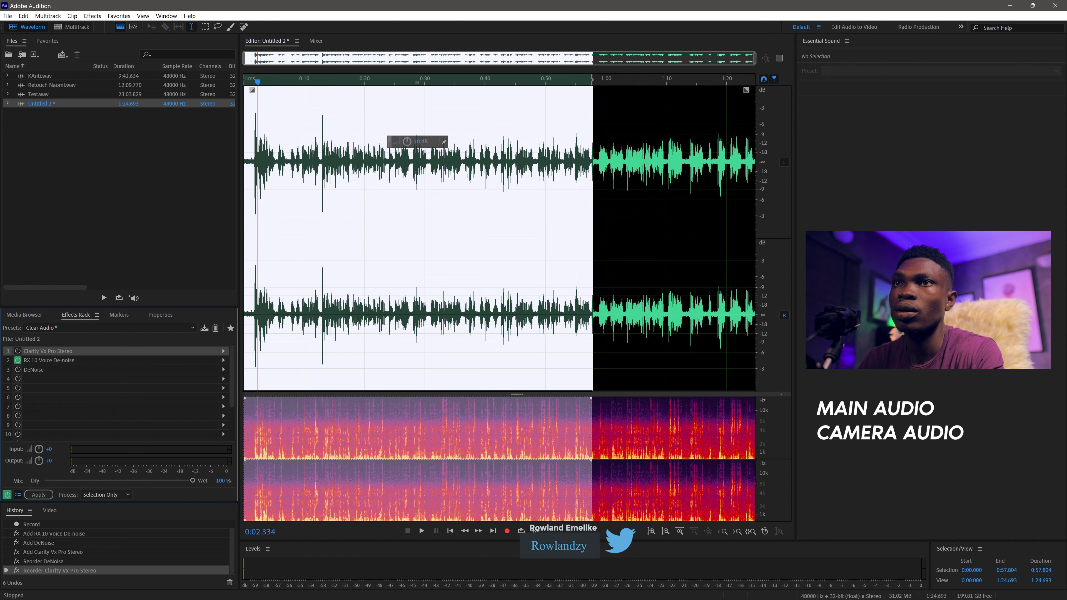
mouse_move(47, 350)
mouse_down()
mouse_move(48, 378)
mouse_move(46, 351)
mouse_move(47, 379)
mouse_move(46, 369)
mouse_up()
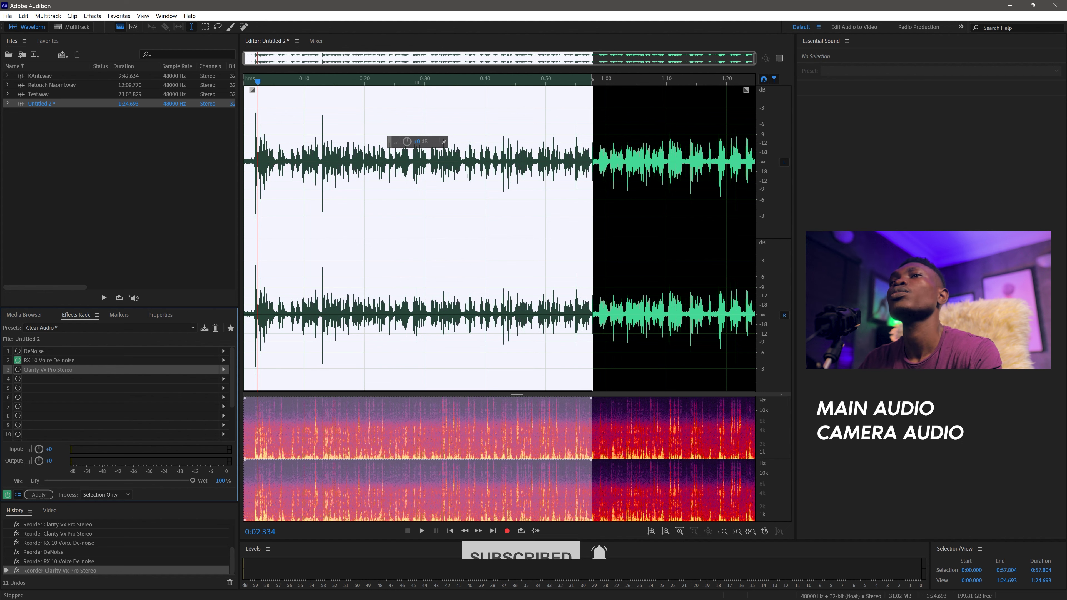
- Switch DeNoise on and RX 10 Voice De-noise off in the rack, and select the empty slot 4
click(46, 351)
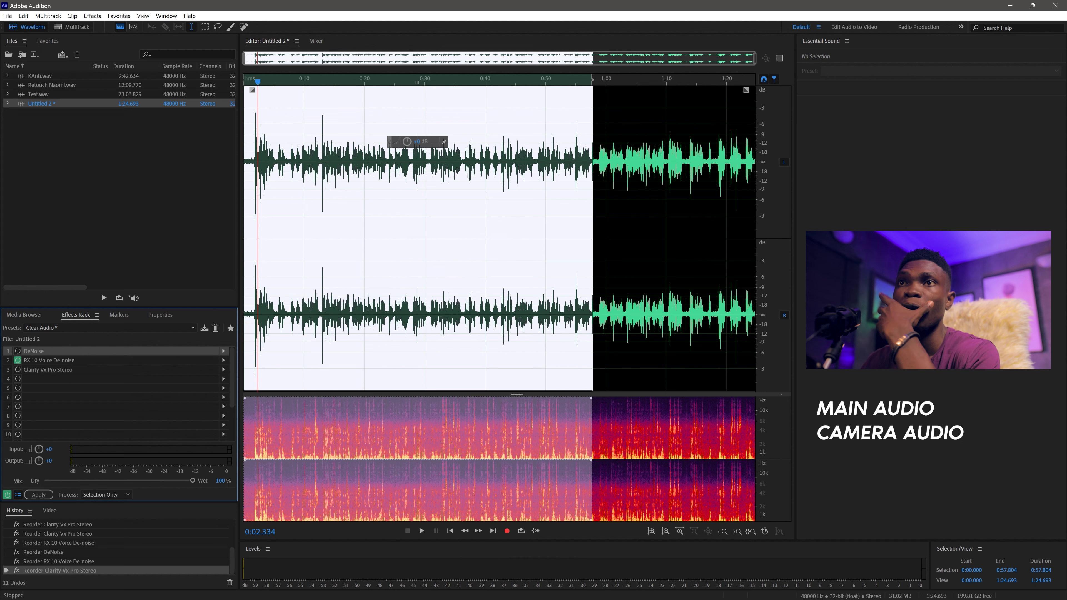
click(17, 351)
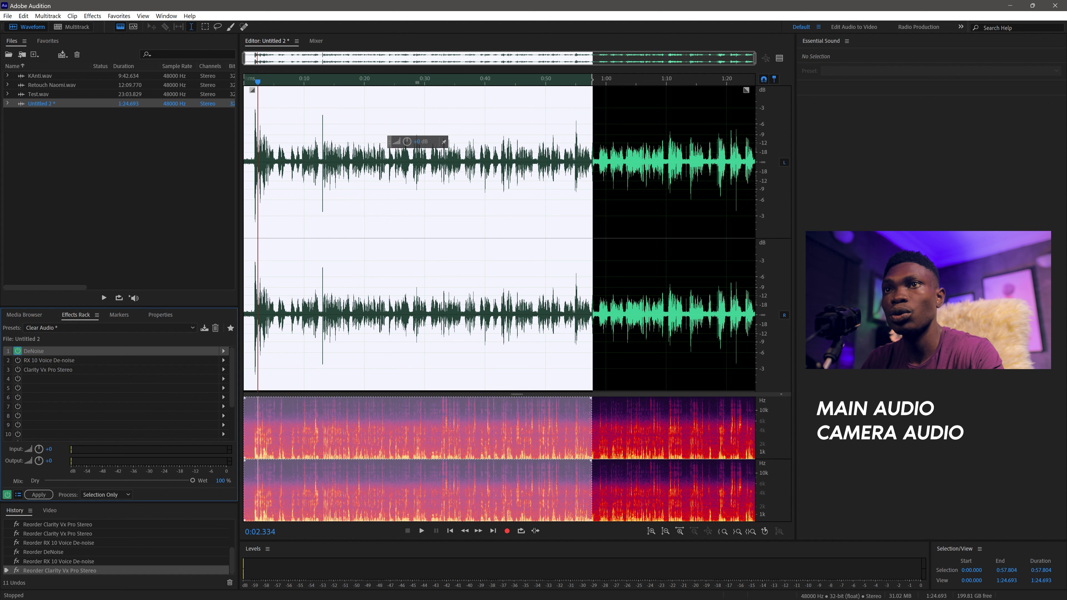
click(116, 378)
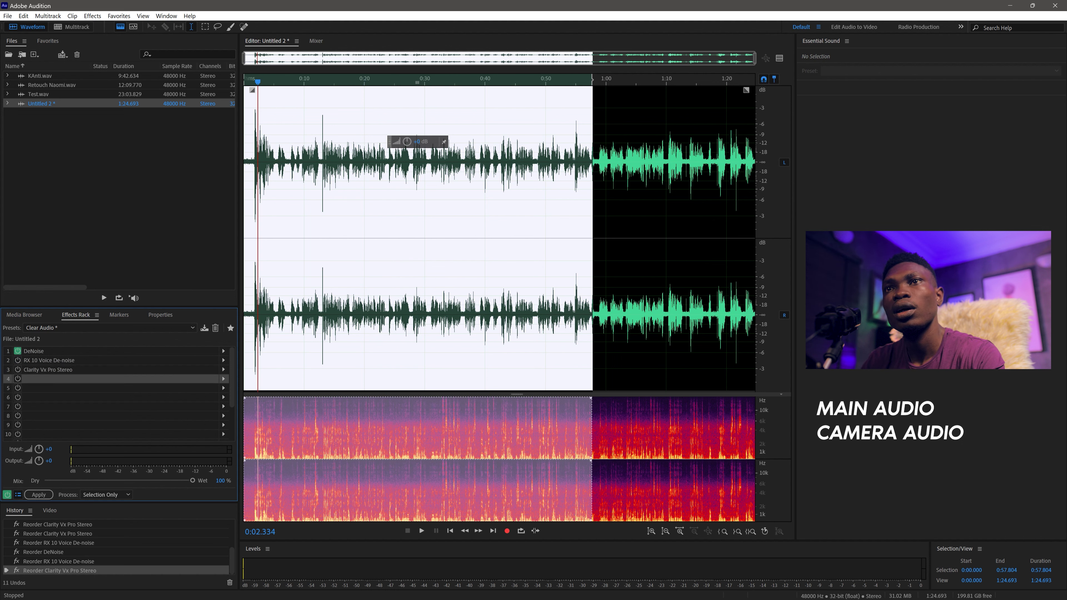
- Add a Parametric Equalizer to rack slot 4 and, while playing the selection, enable its low-pass filter at about 4884 Hz
click(48, 370)
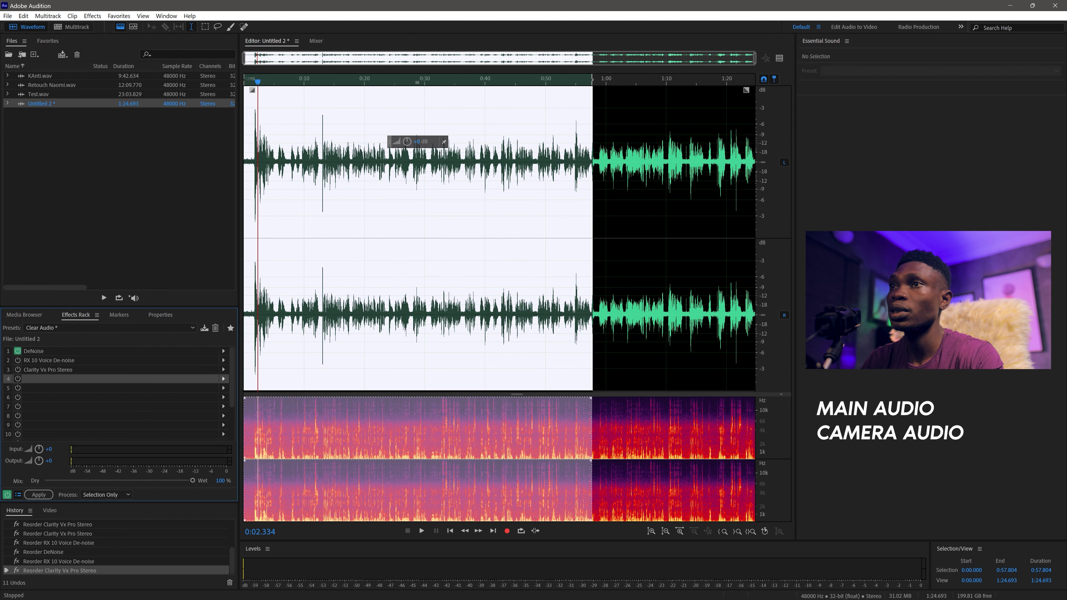
click(223, 379)
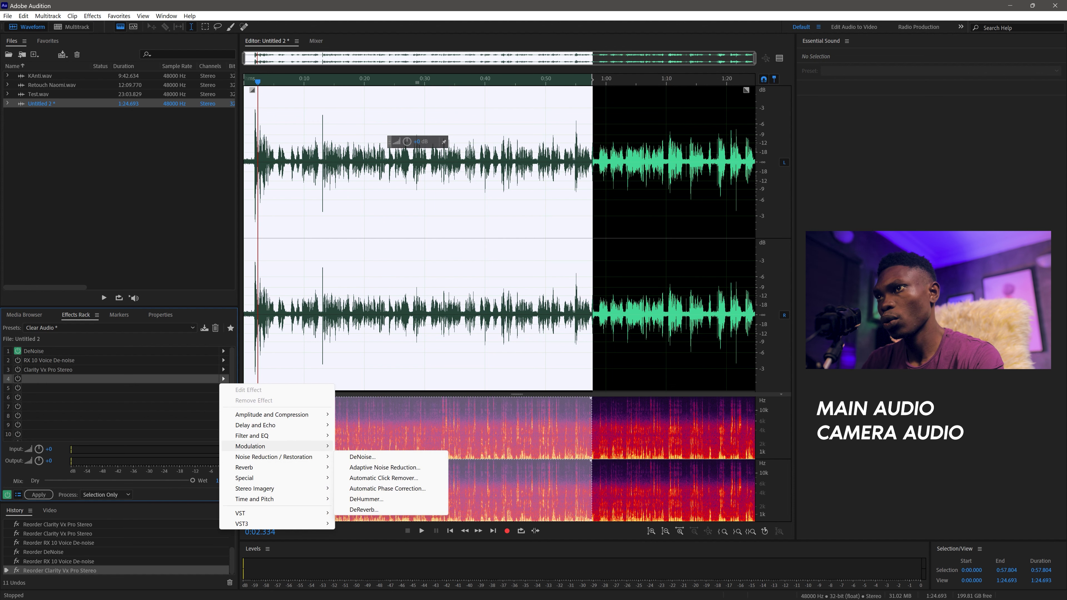
mouse_move(269, 436)
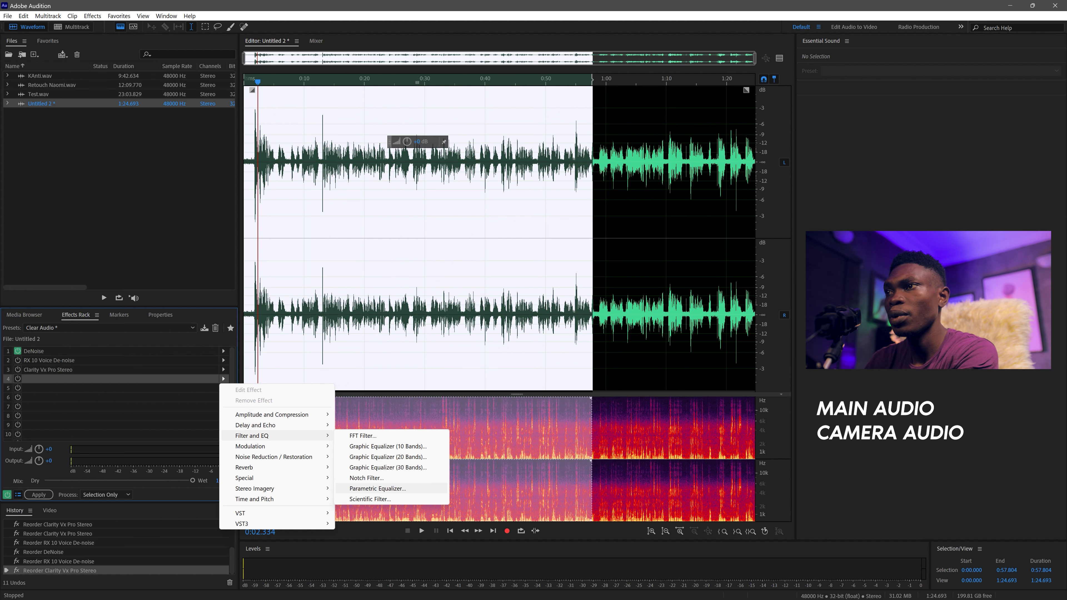
click(378, 489)
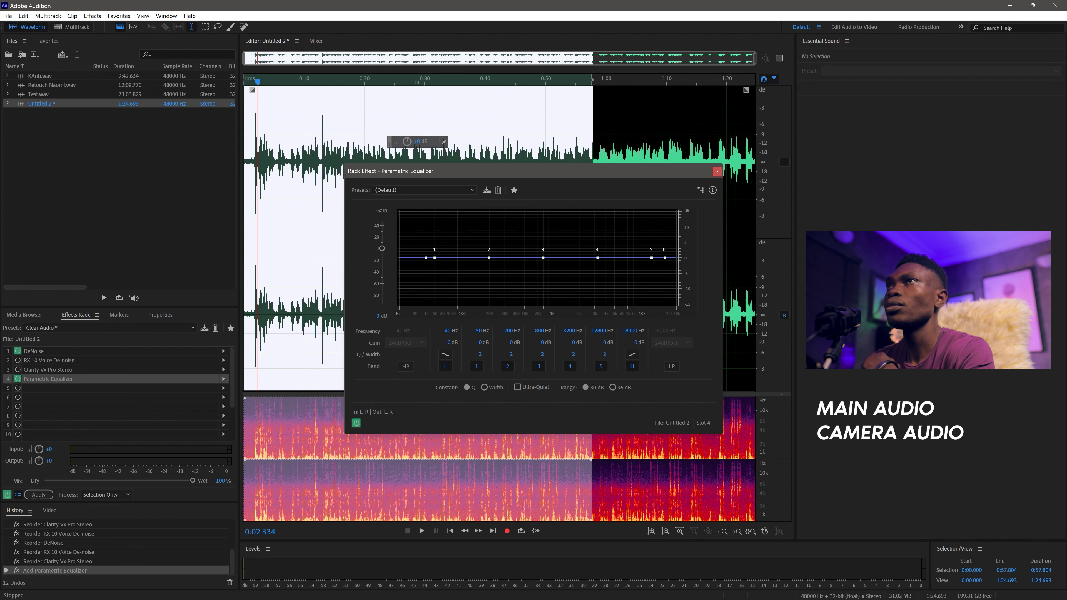
click(421, 528)
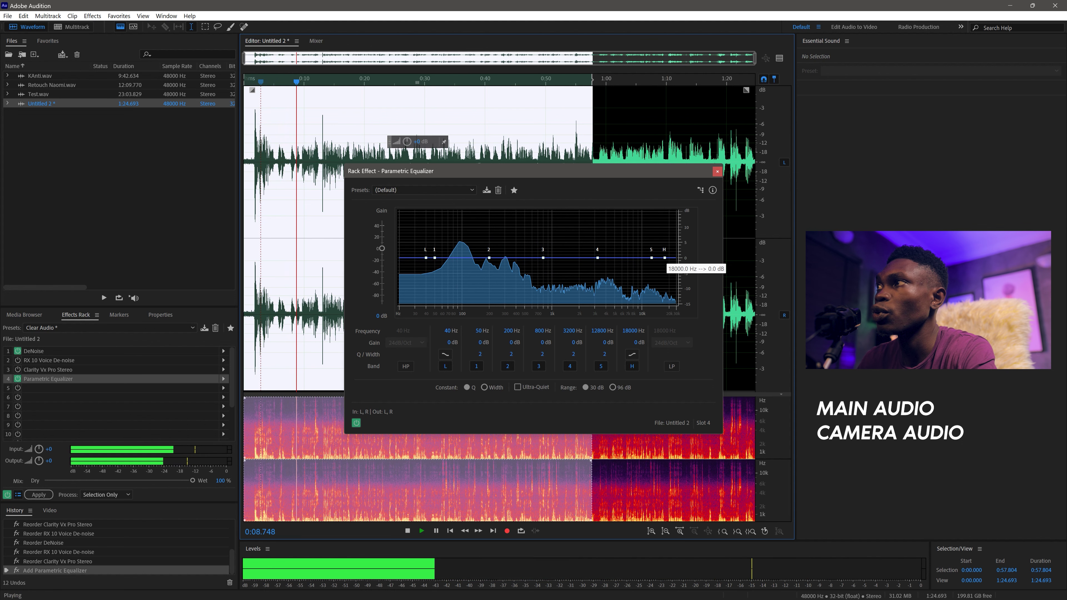
click(671, 365)
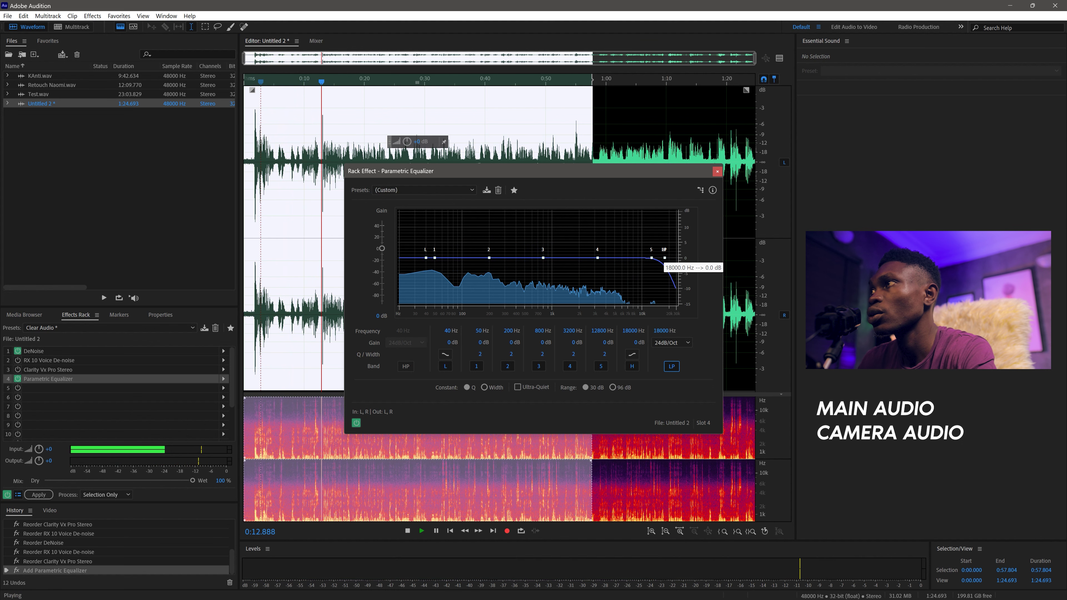
drag(664, 258, 614, 257)
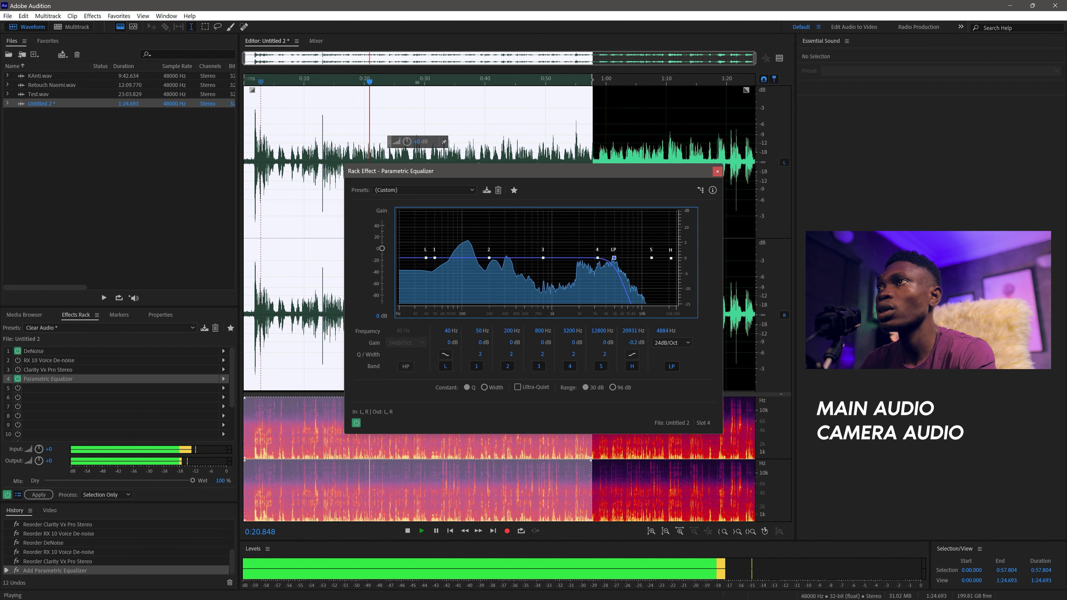
- Try the low shelf at 70 Hz and band 4 at 2176 Hz, and undo adding the Parametric Equalizer
drag(426, 258, 448, 258)
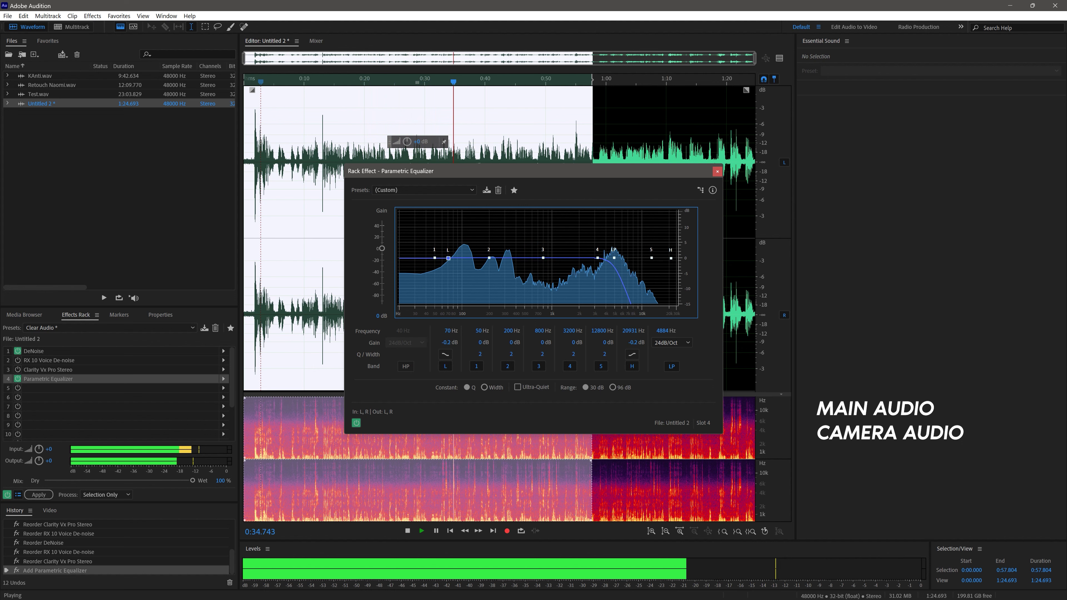
drag(597, 258, 582, 258)
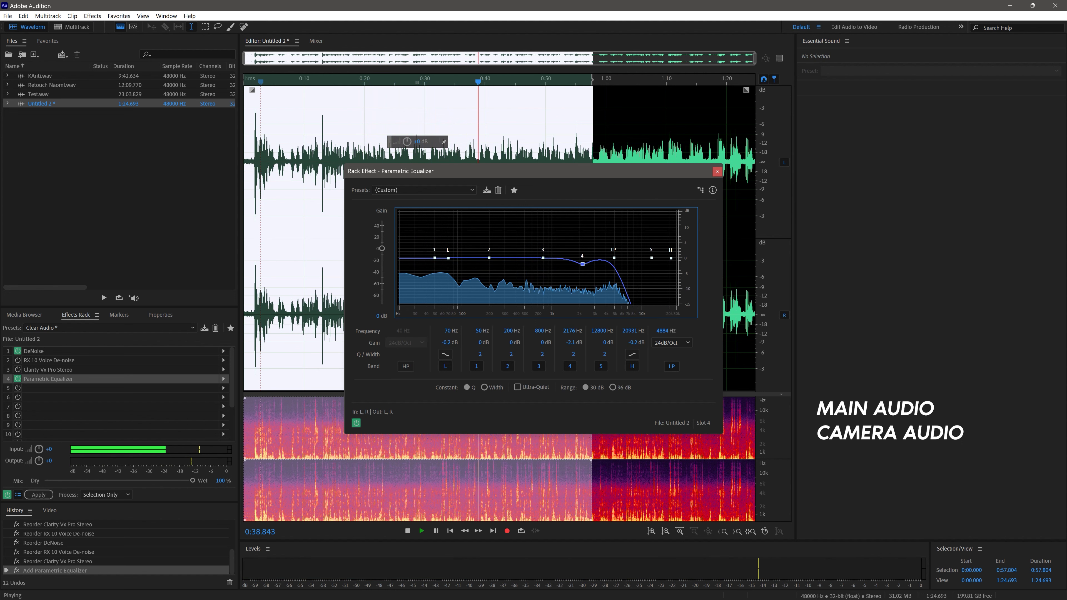
mouse_move(582, 258)
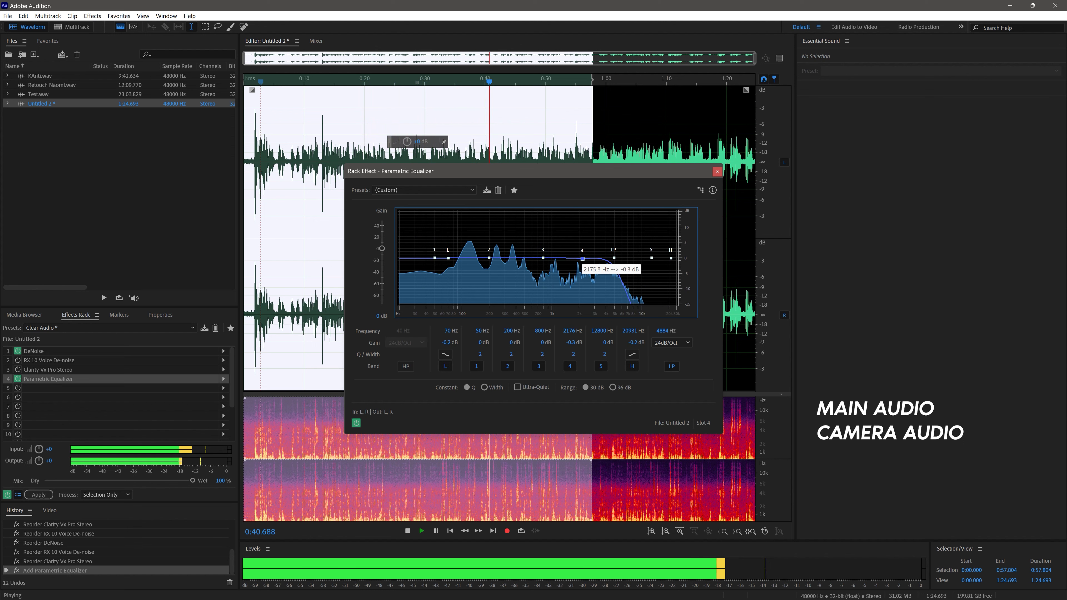
key(ctrl+z)
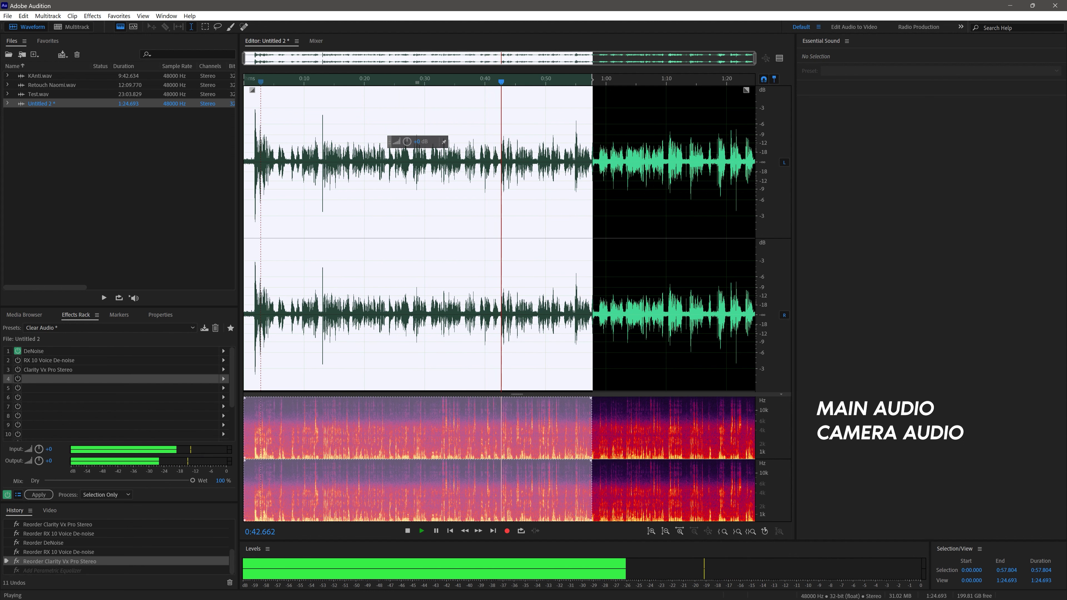
- Add a Parametric Equalizer to rack slot 4 and enable its low-pass filter at about 6918 Hz
click(223, 378)
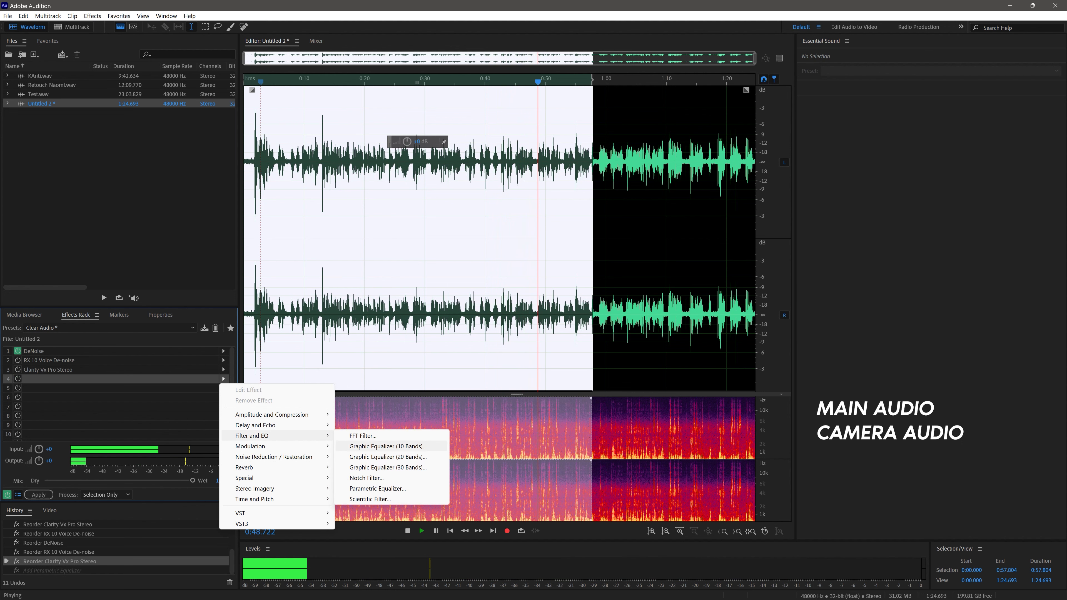
click(377, 488)
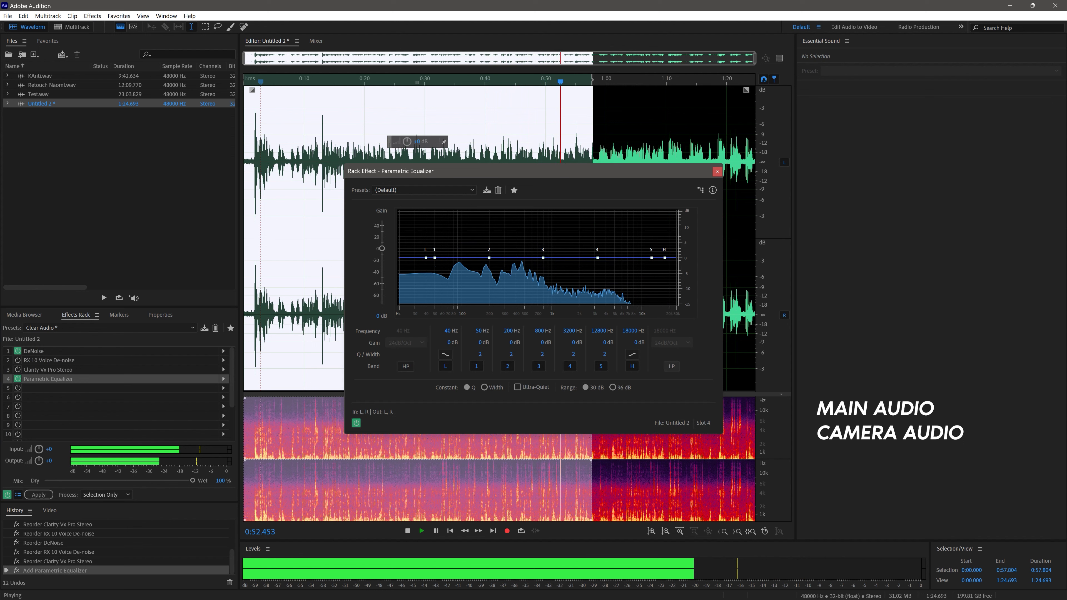
click(671, 366)
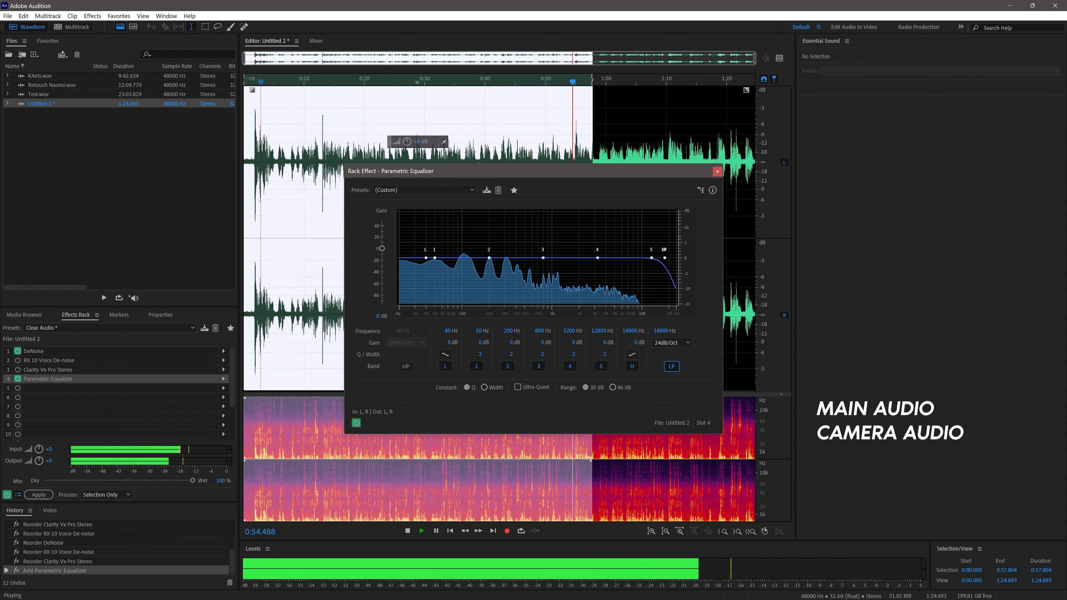
drag(664, 257, 647, 257)
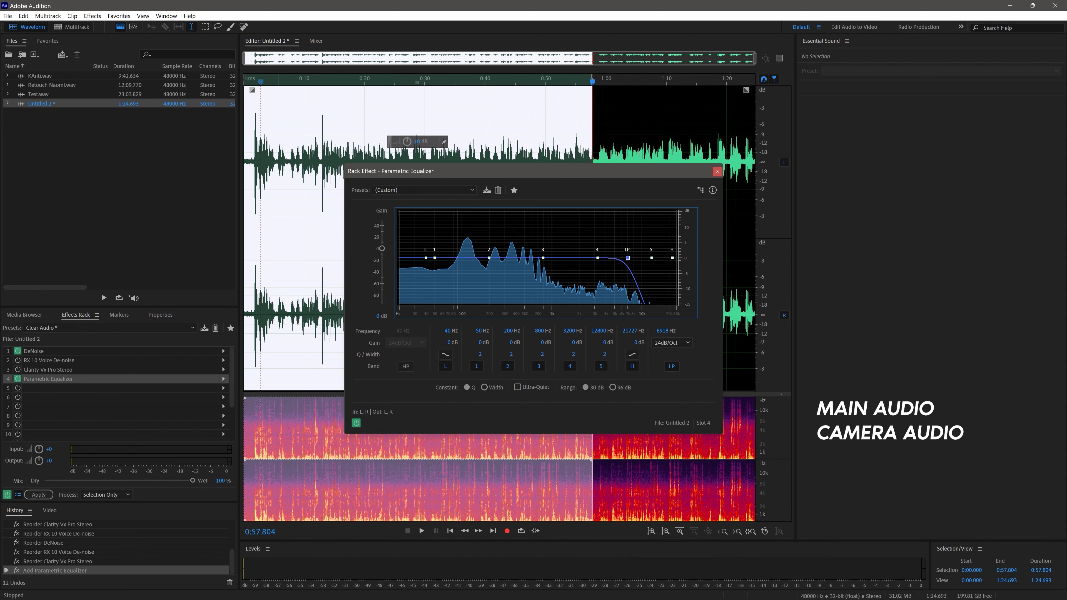
- Play the selection from about 0:03, lower the low-pass cutoff to about 2688 Hz, and close the equalizer window
key(space)
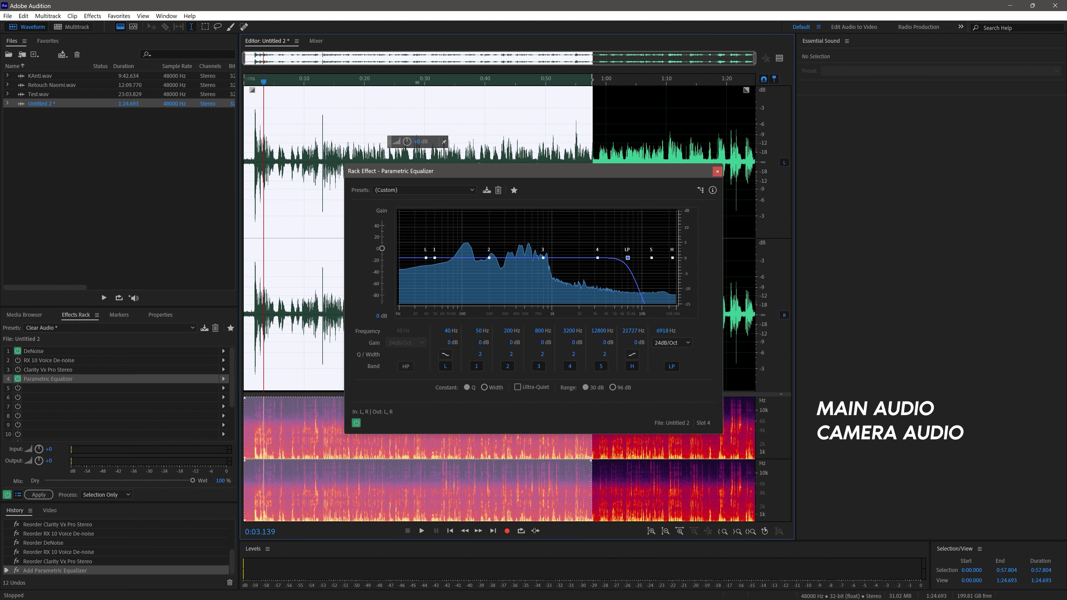
click(420, 528)
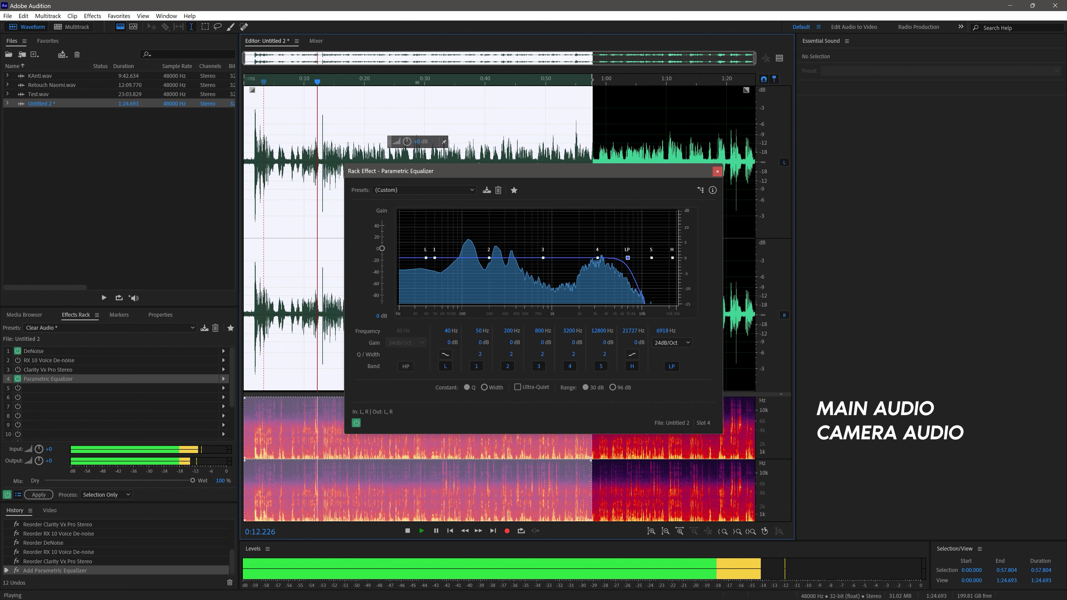
drag(628, 257, 590, 257)
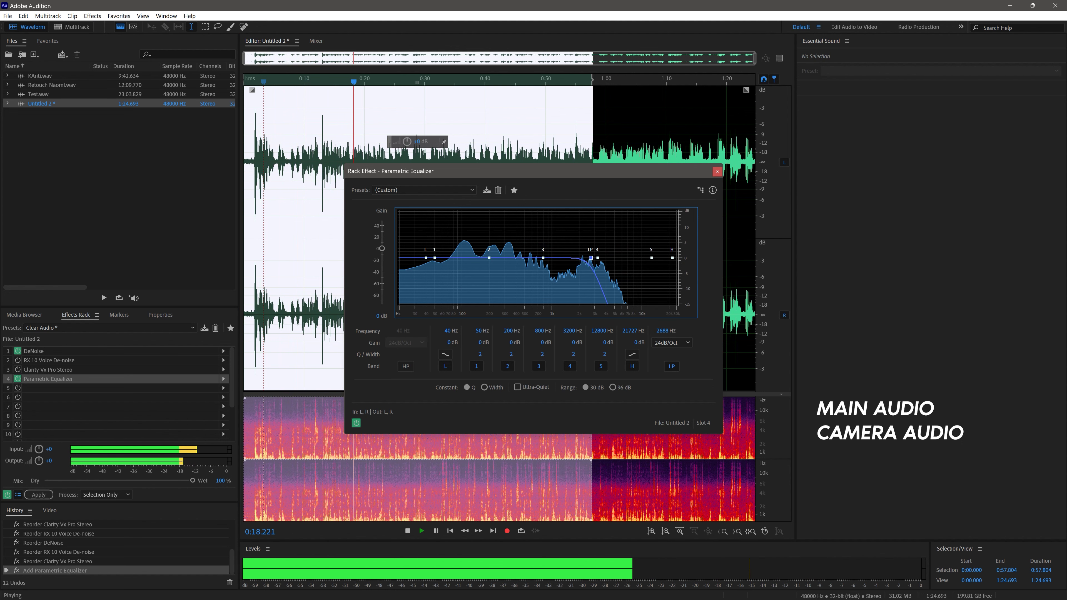
key(Escape)
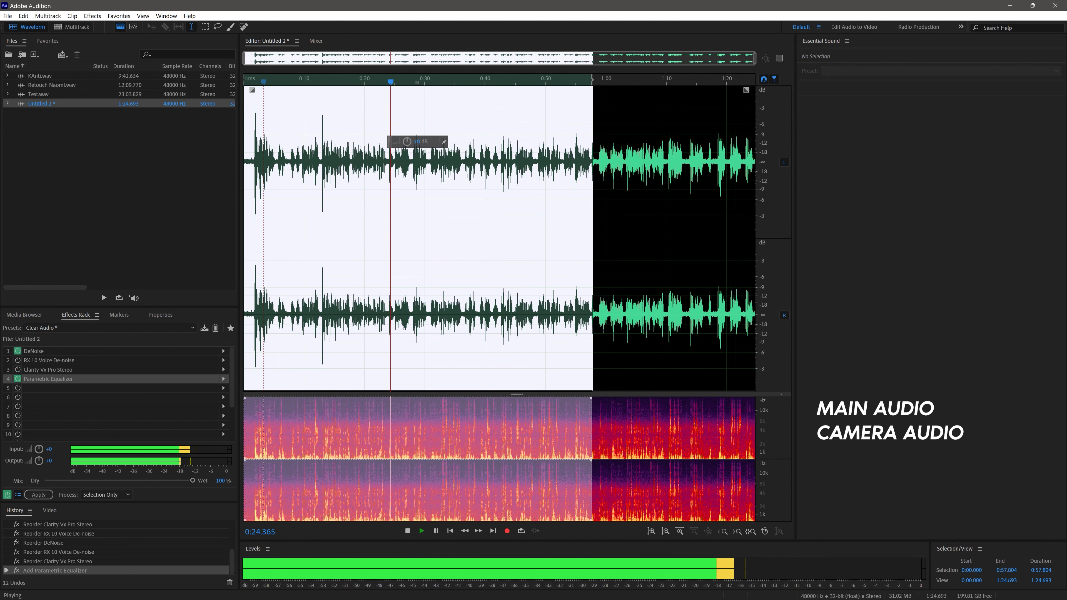
- Move the Parametric Equalizer to rack slot 2 and play the selection from near its start to check the sound
mouse_move(48, 378)
mouse_down()
mouse_move(48, 352)
mouse_move(47, 360)
mouse_up()
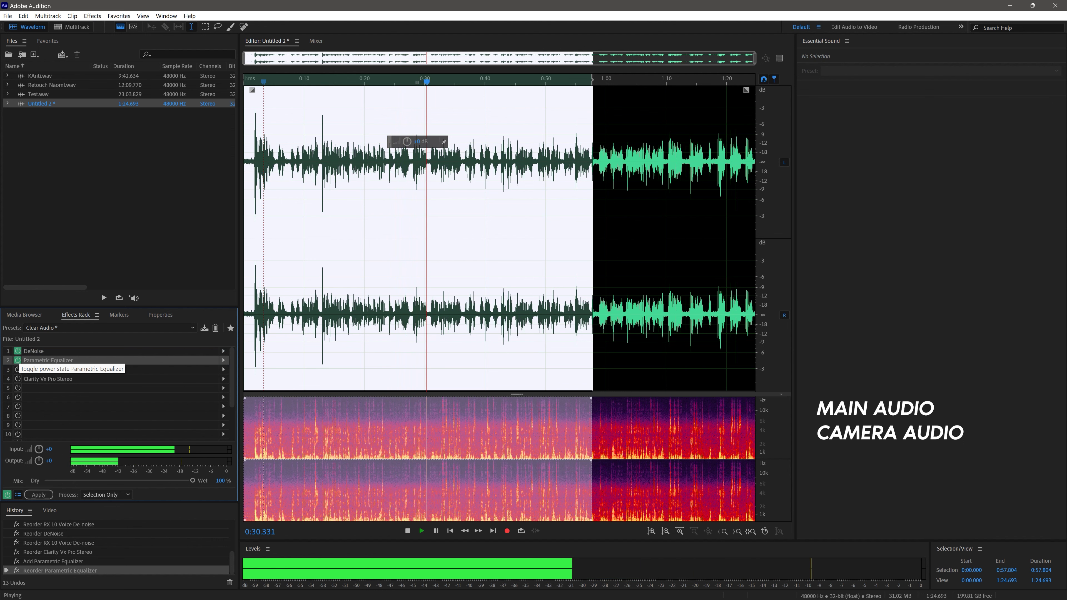
key(space)
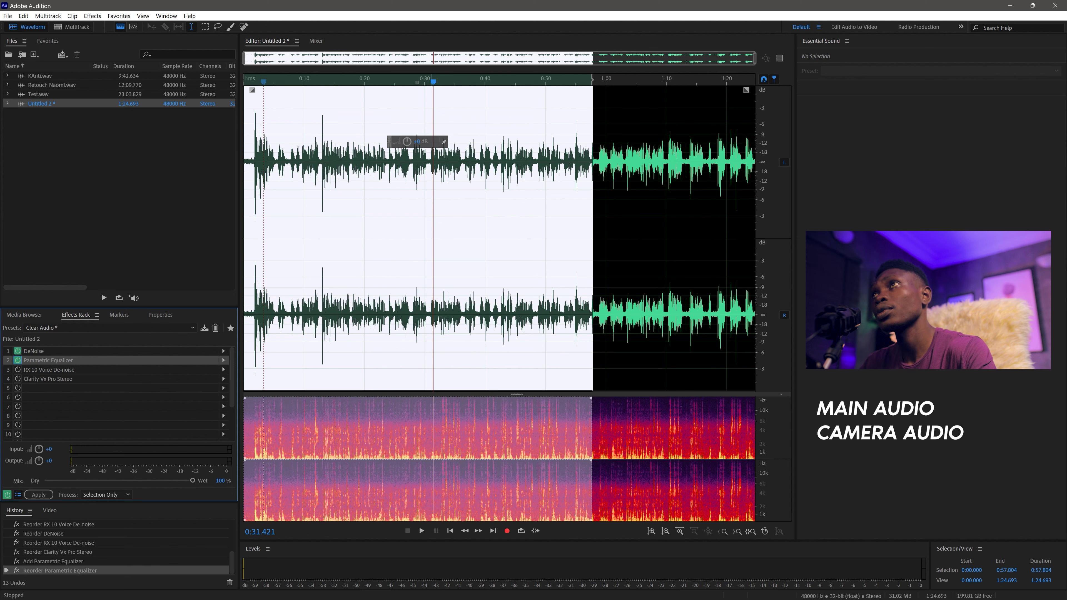
click(420, 529)
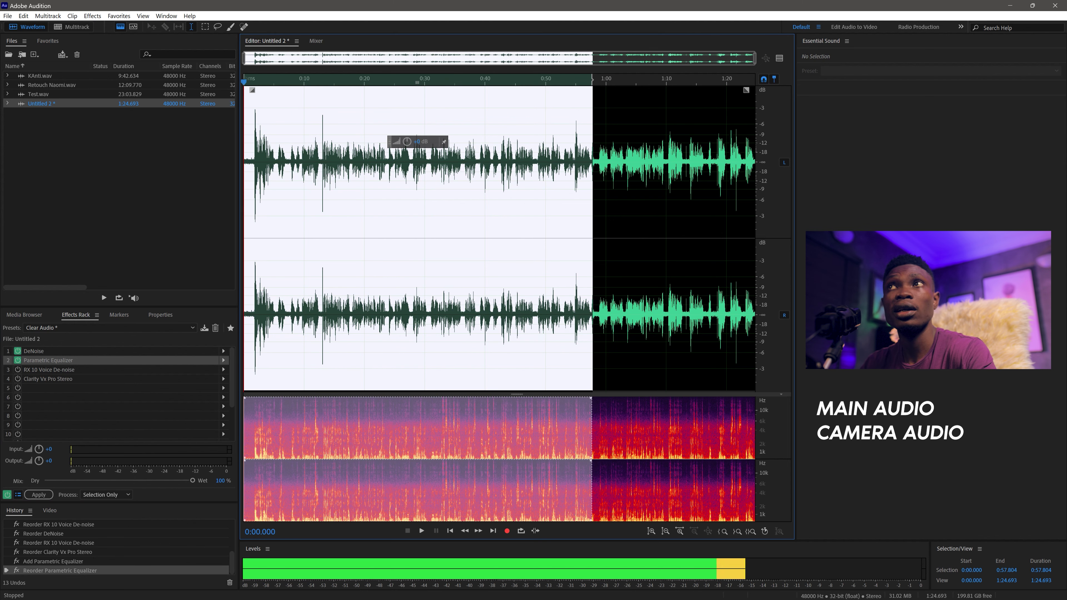
click(421, 529)
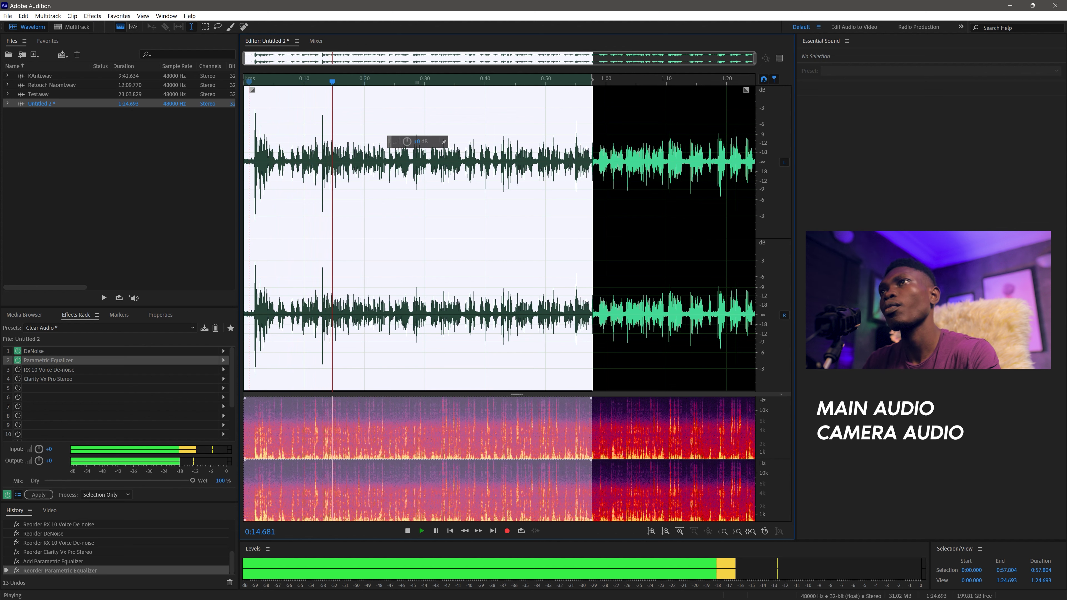
click(419, 525)
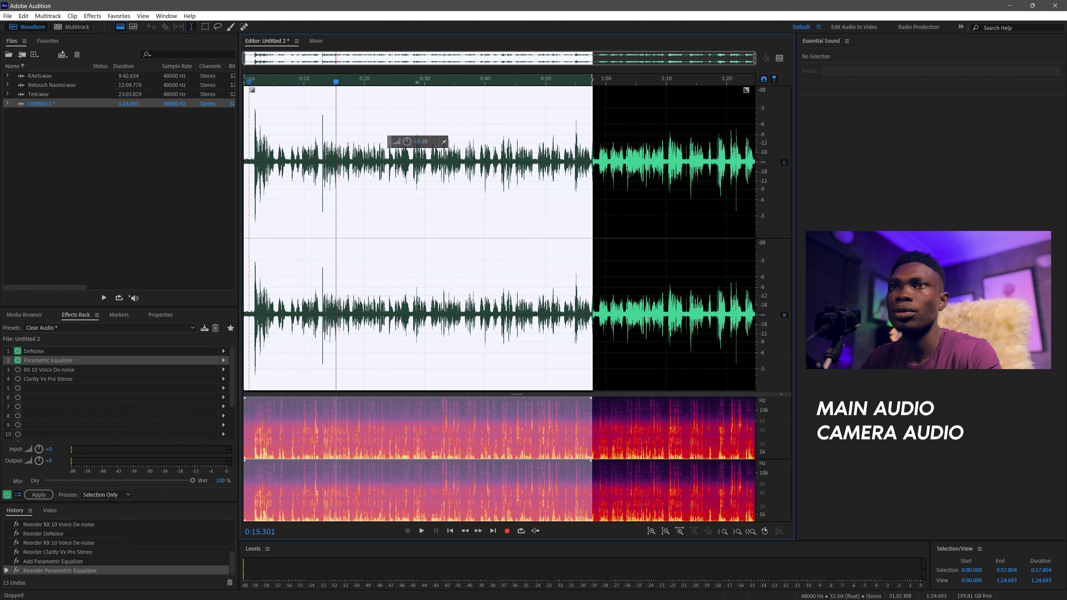
- Switch DeNoise and the Parametric Equalizer off and RX 10 Voice De-noise on, and play the selection from about 0:01
click(18, 351)
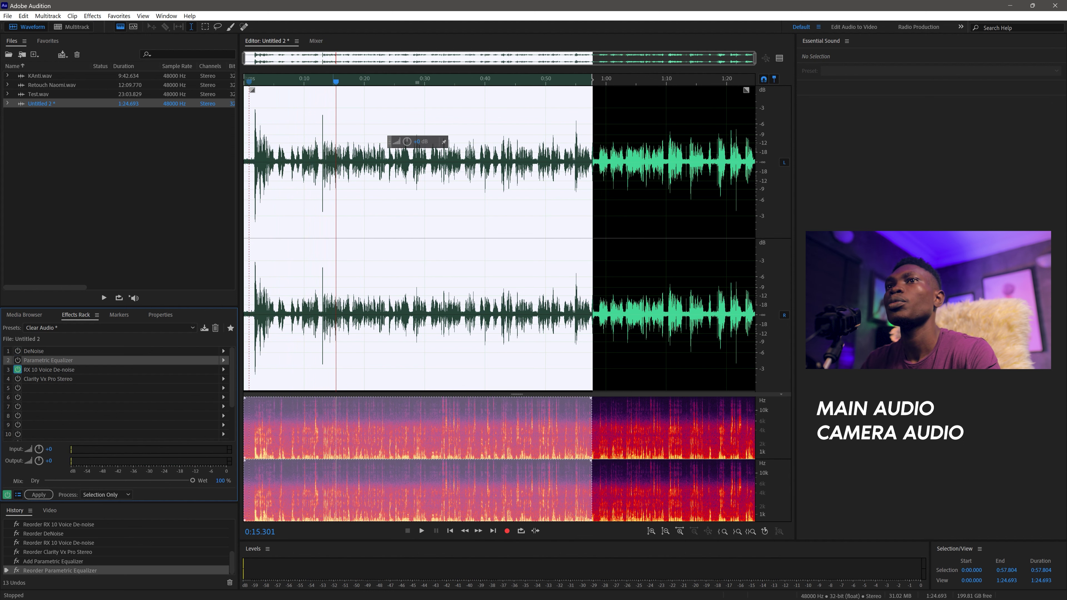
drag(335, 81, 250, 81)
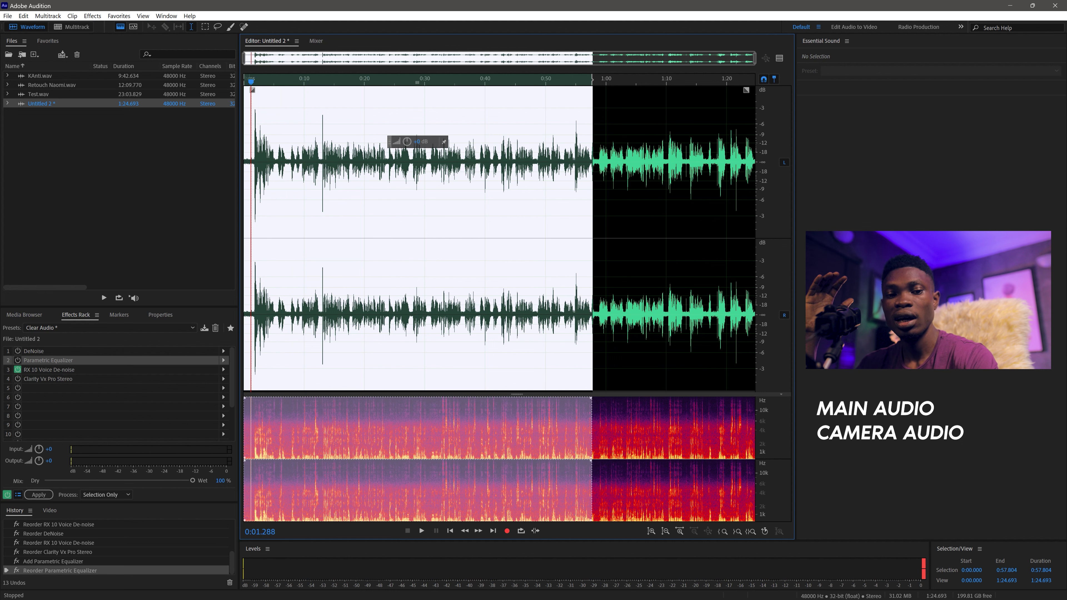
click(419, 525)
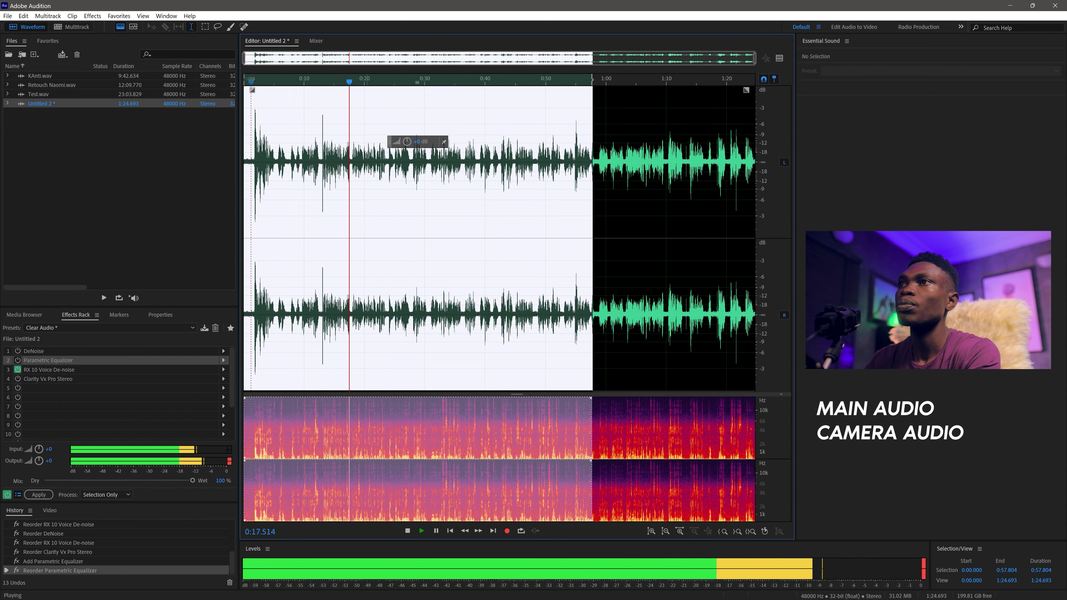
key(space)
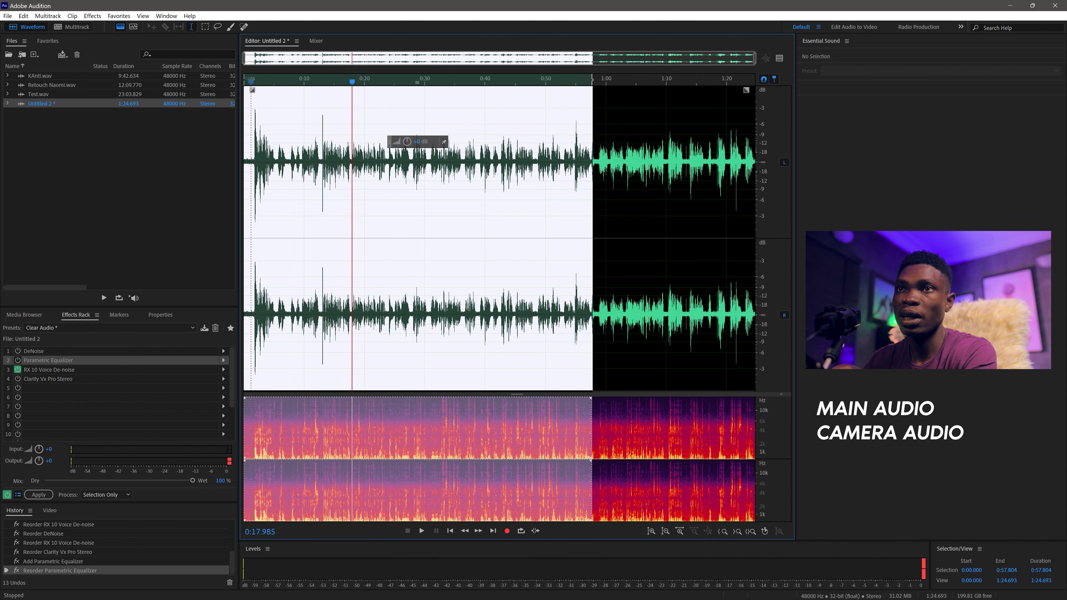
- Switch RX 10 Voice De-noise off and Clarity Vx Pro Stereo on, and play the selection from near its start
click(17, 369)
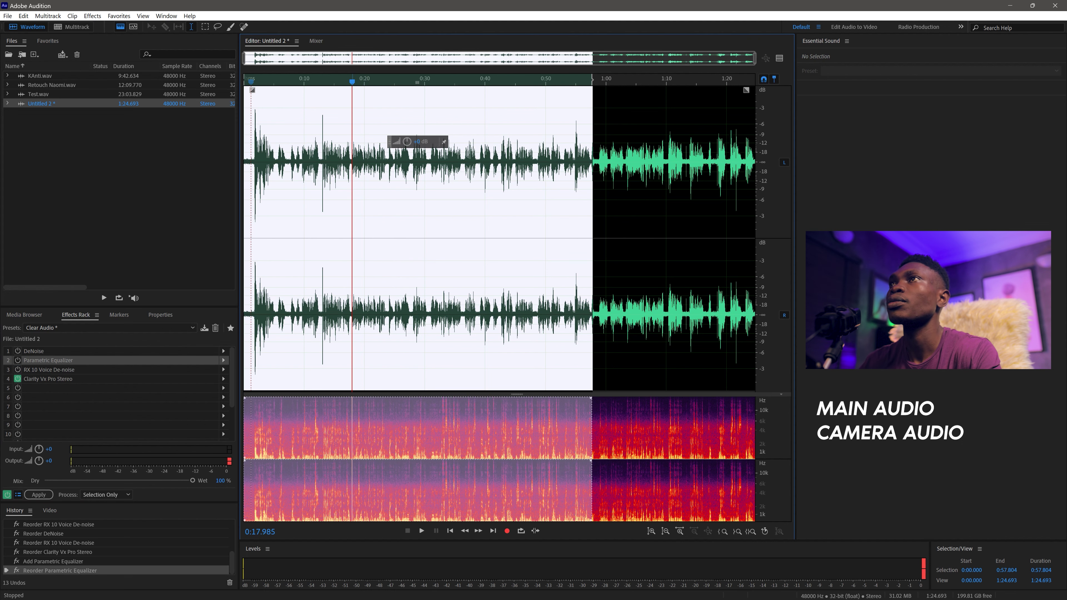
click(419, 526)
click(419, 526)
click(419, 526)
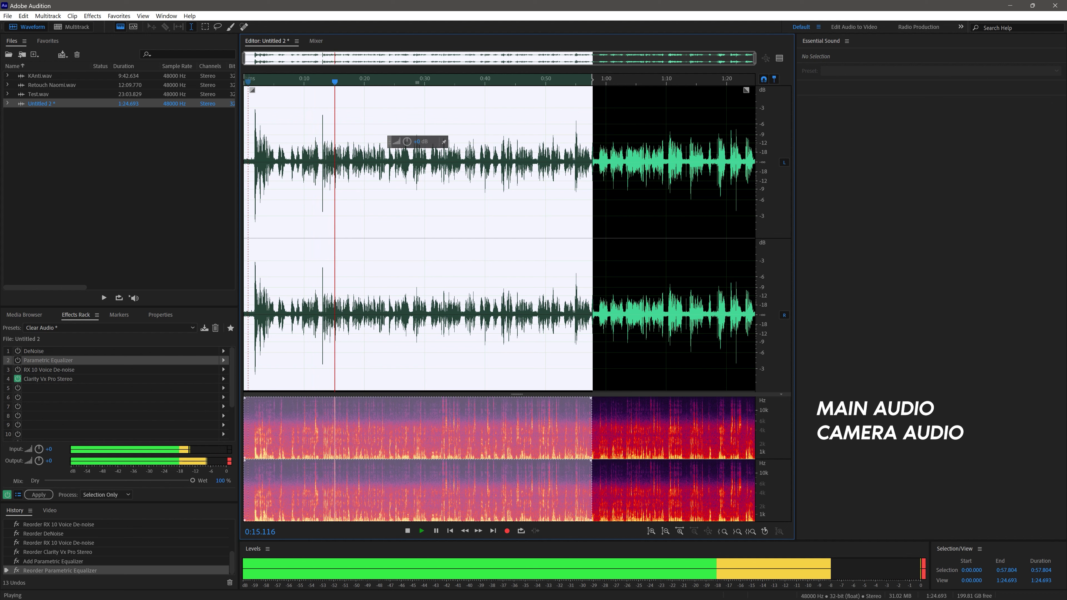
click(419, 526)
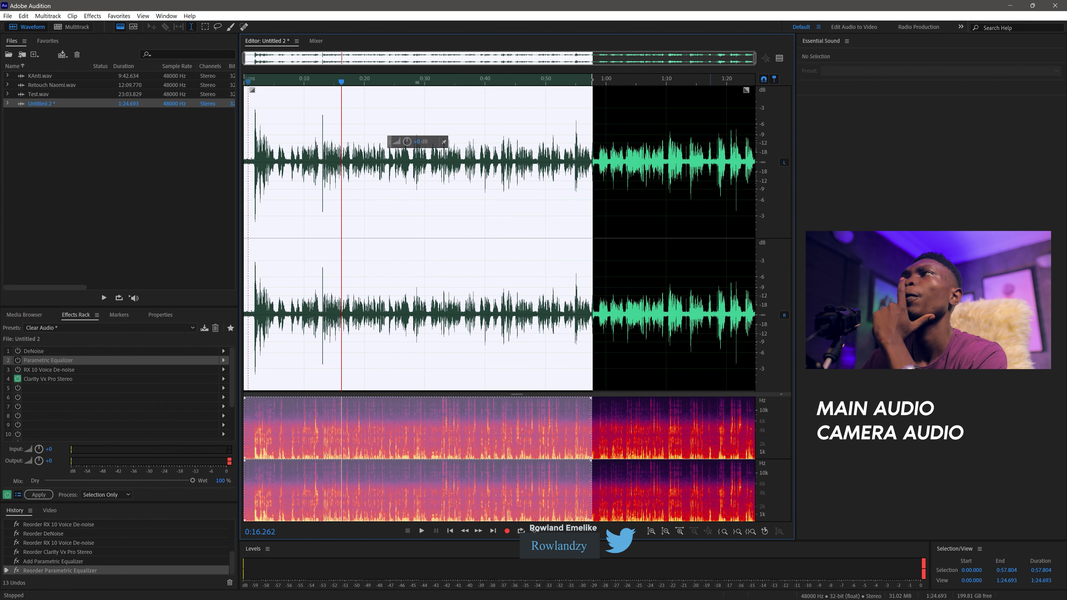
- Clear the selection, place the playhead at the end of the track at 1:24.693, and start recording from there
click(707, 238)
click(419, 525)
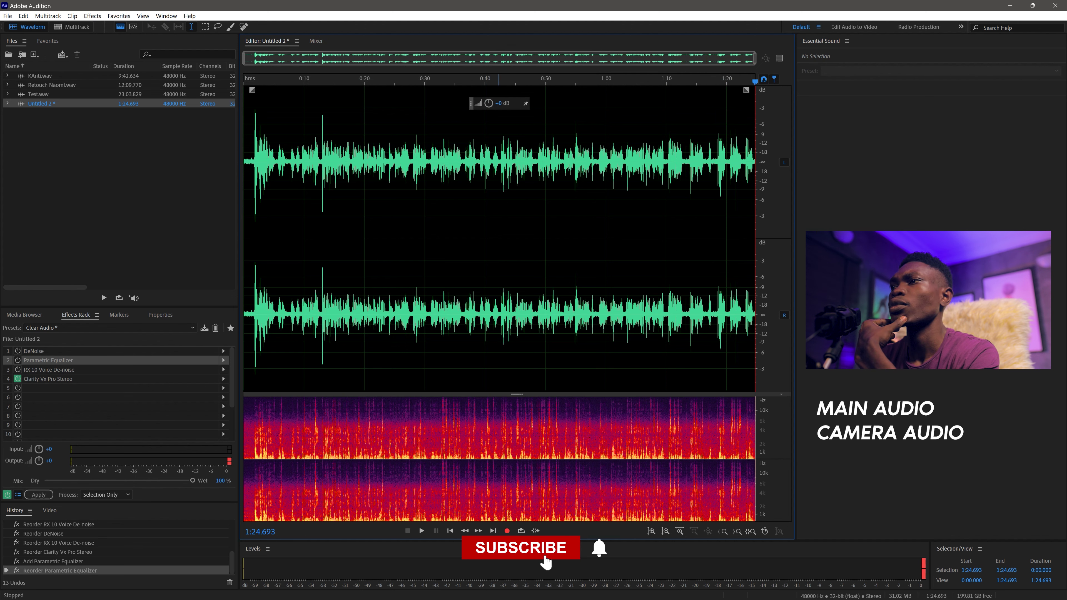
key(shift+space)
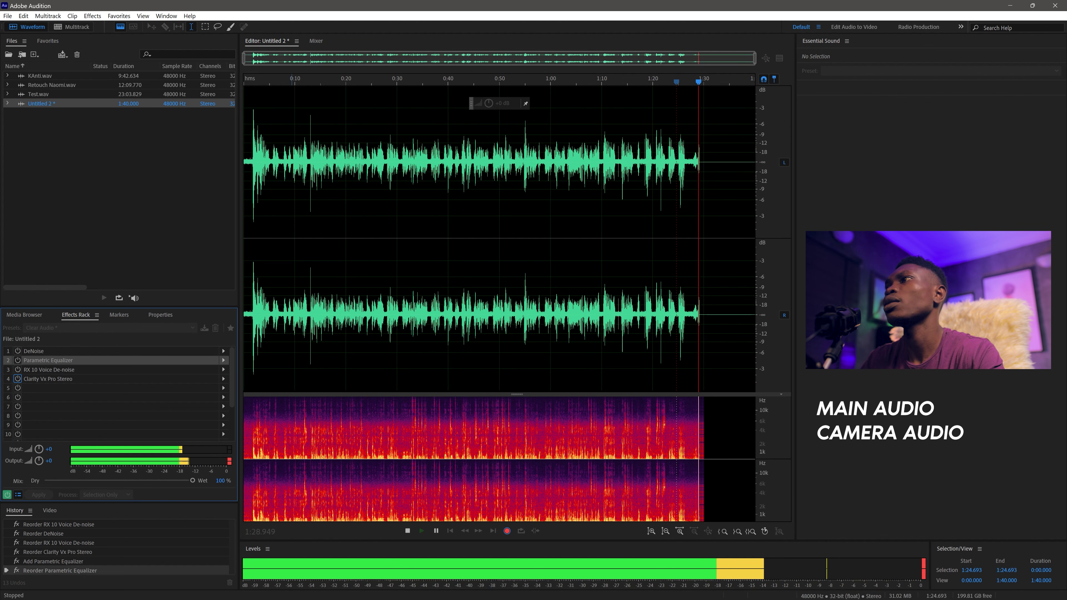
- Add a cue marker at about 1:31 during the recording and switch to Spotify
key(m)
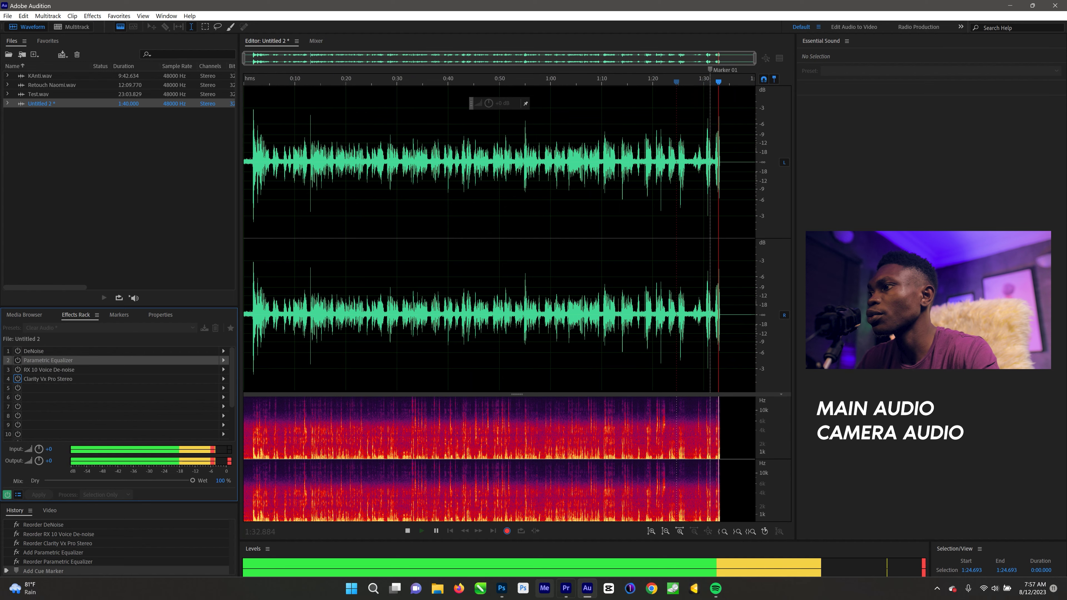
click(714, 587)
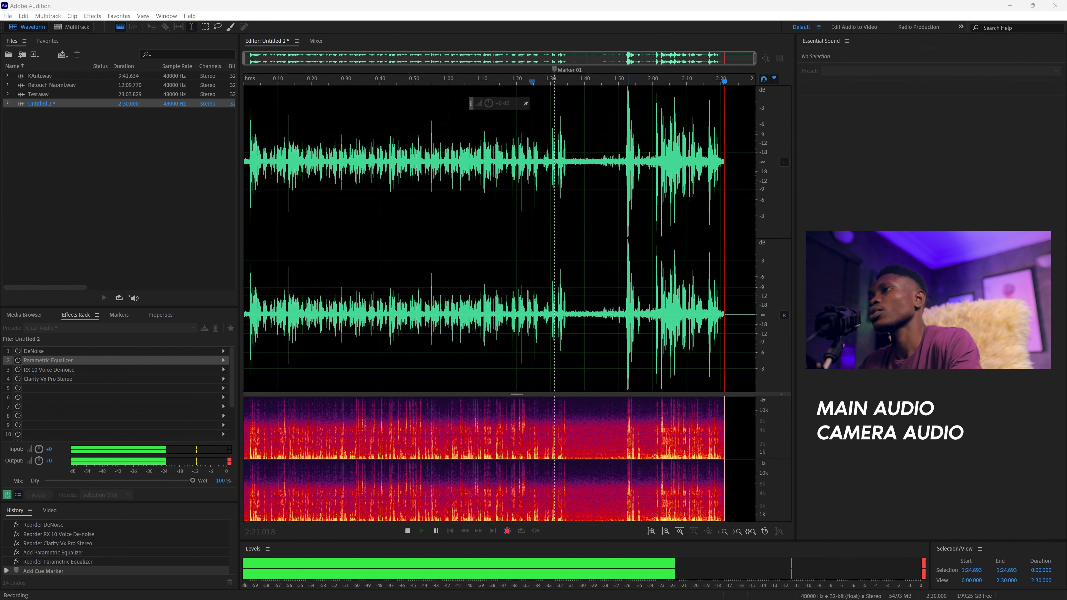
- Stop the recording and play back the new take from about 1:55 with all rack effects off
key(space)
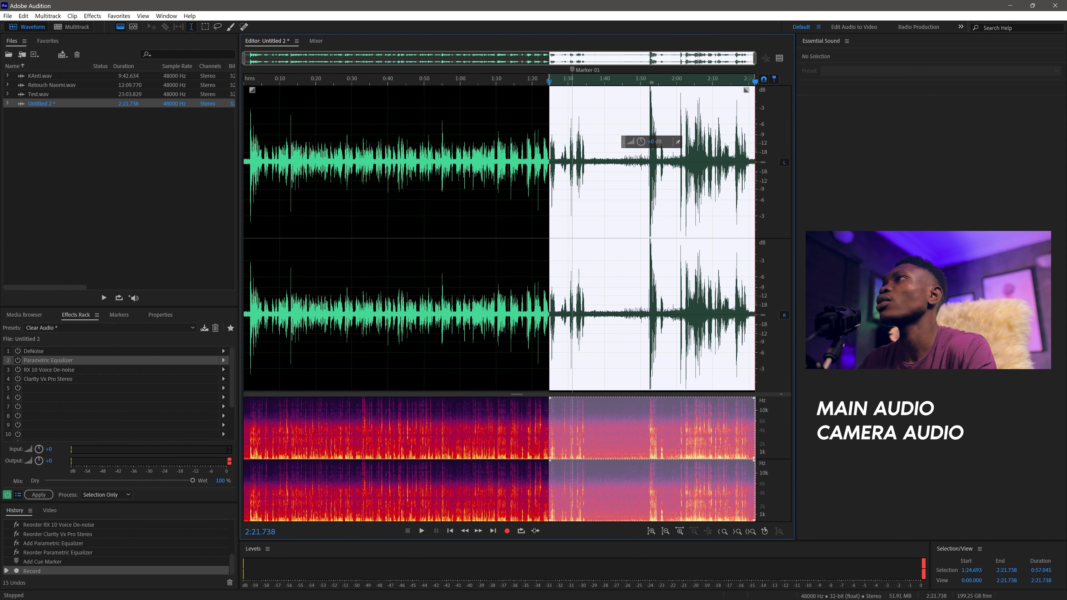
key(space)
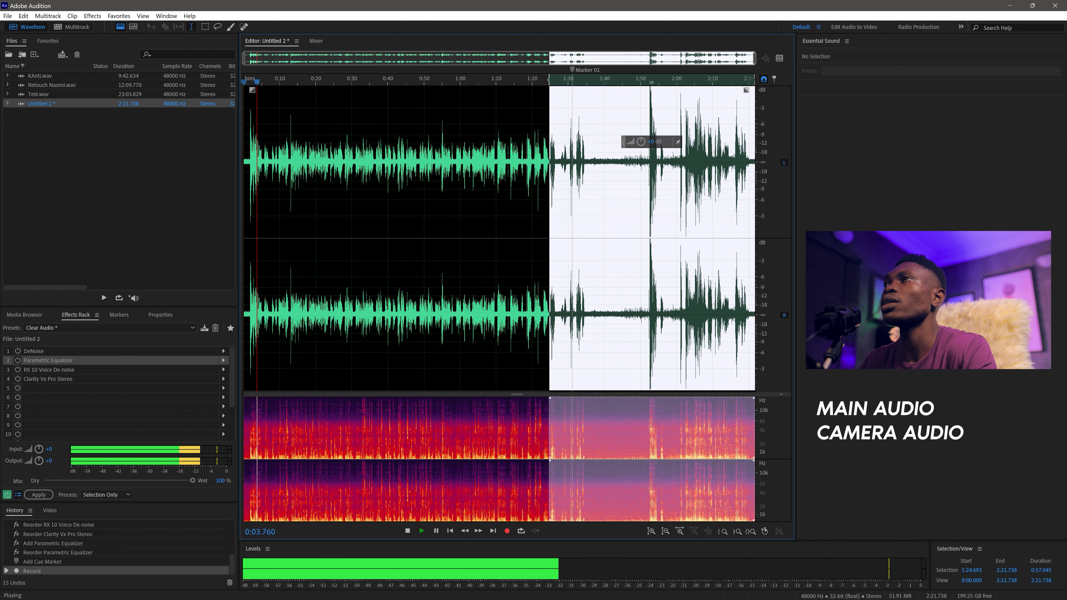
drag(256, 81, 659, 80)
key(space)
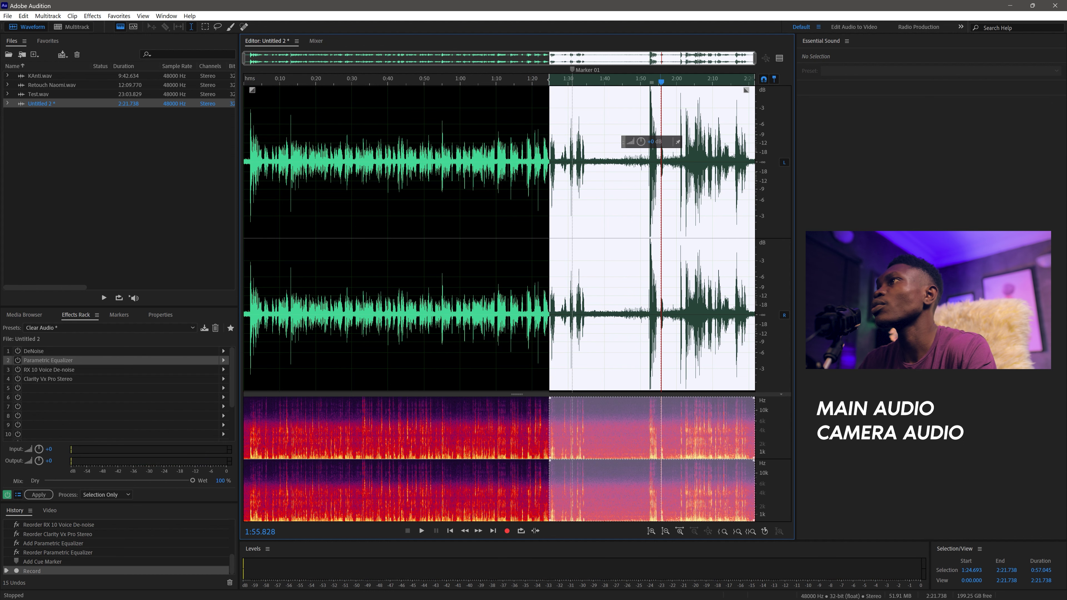
key(space)
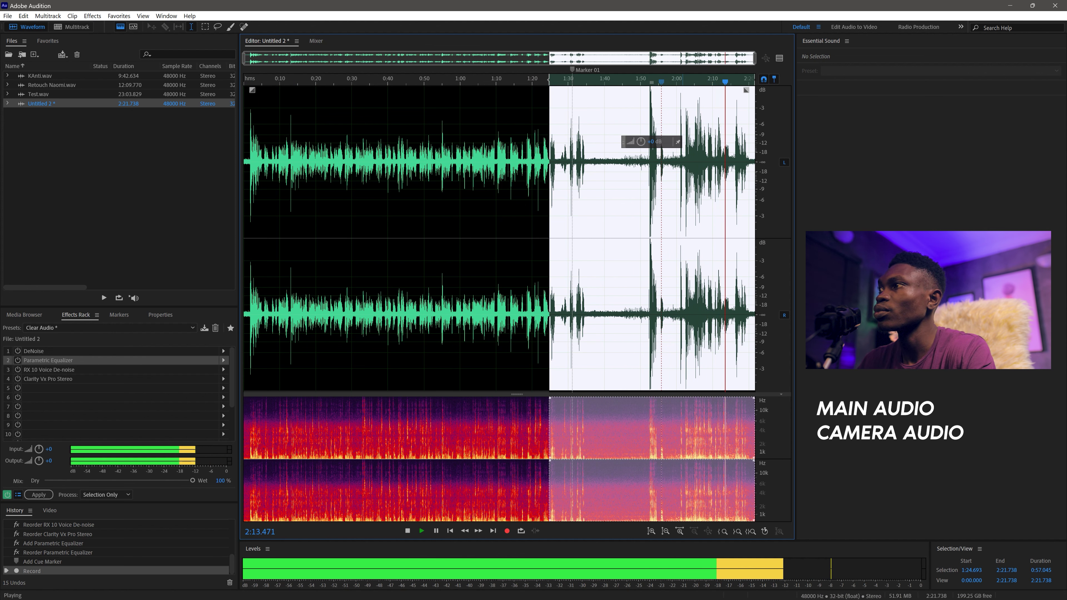
key(space)
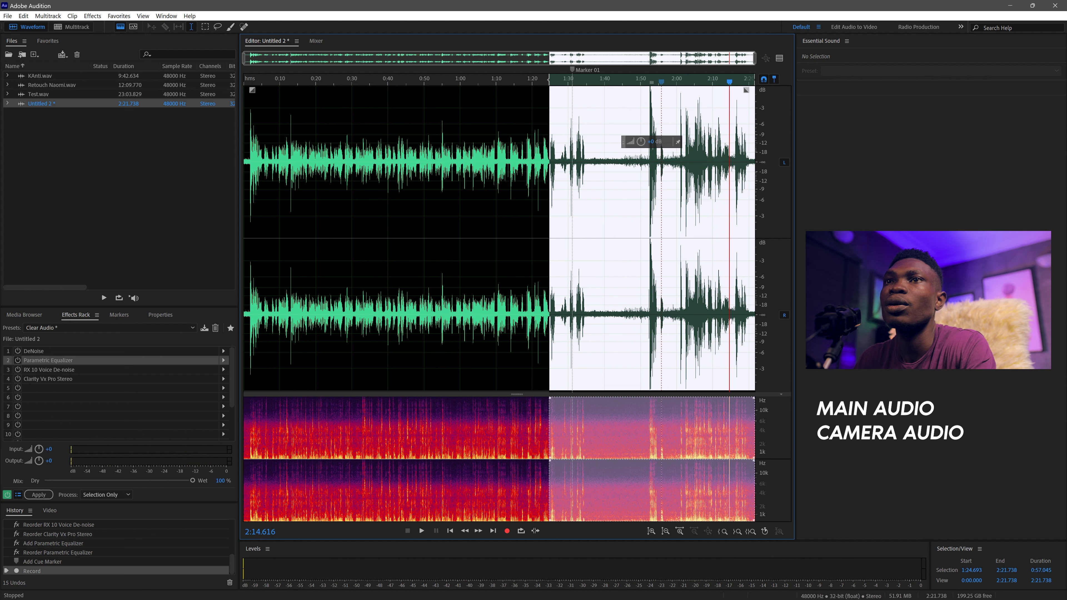
- Switch Clarity Vx Pro Stereo on and play the new take with it from about 1:53
click(223, 388)
click(48, 378)
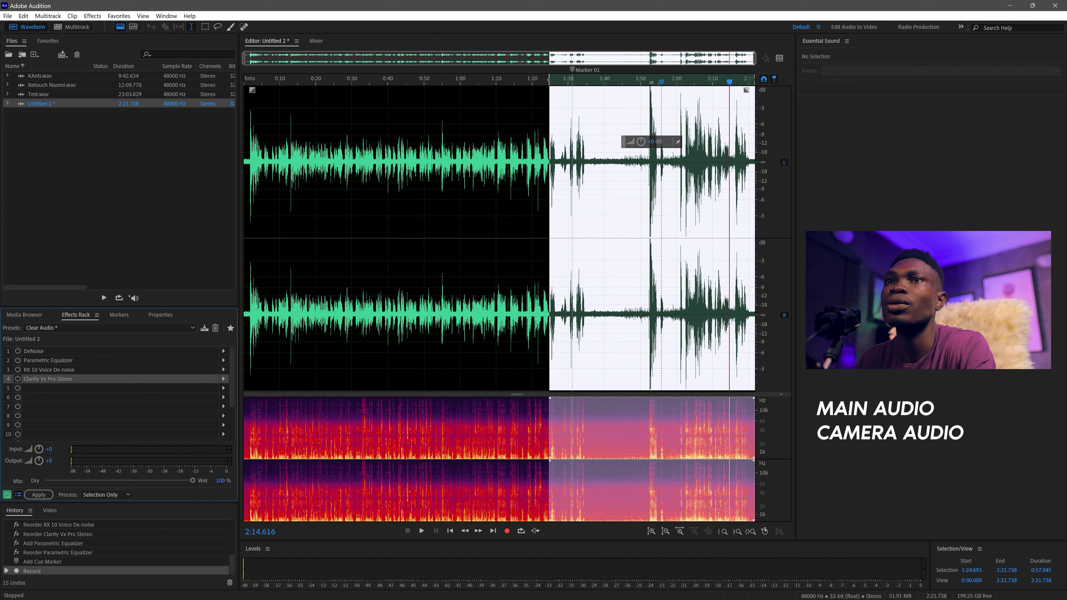
key(space)
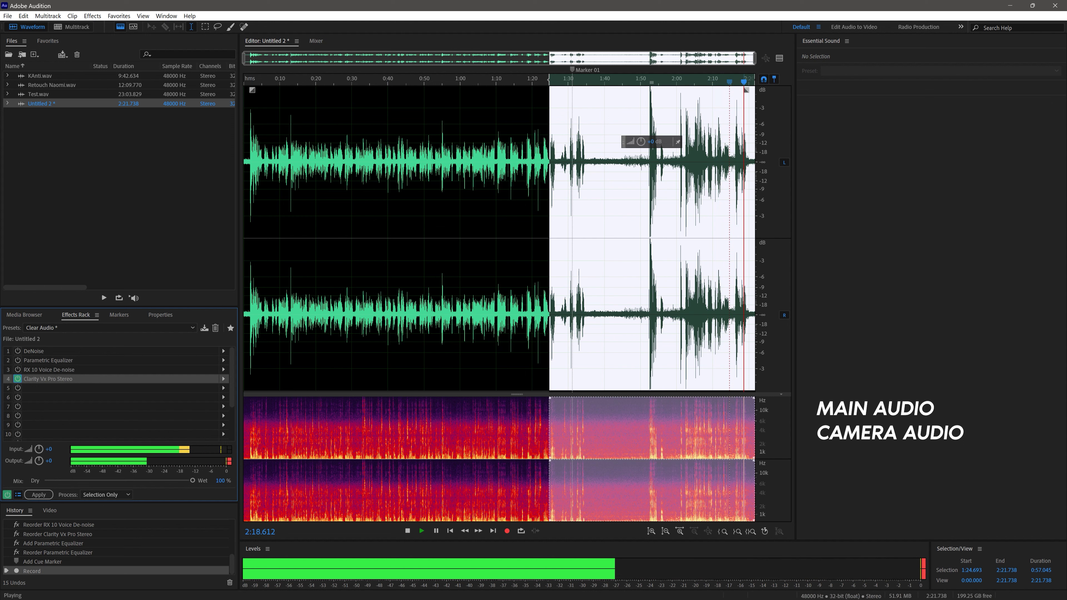
drag(743, 82, 653, 81)
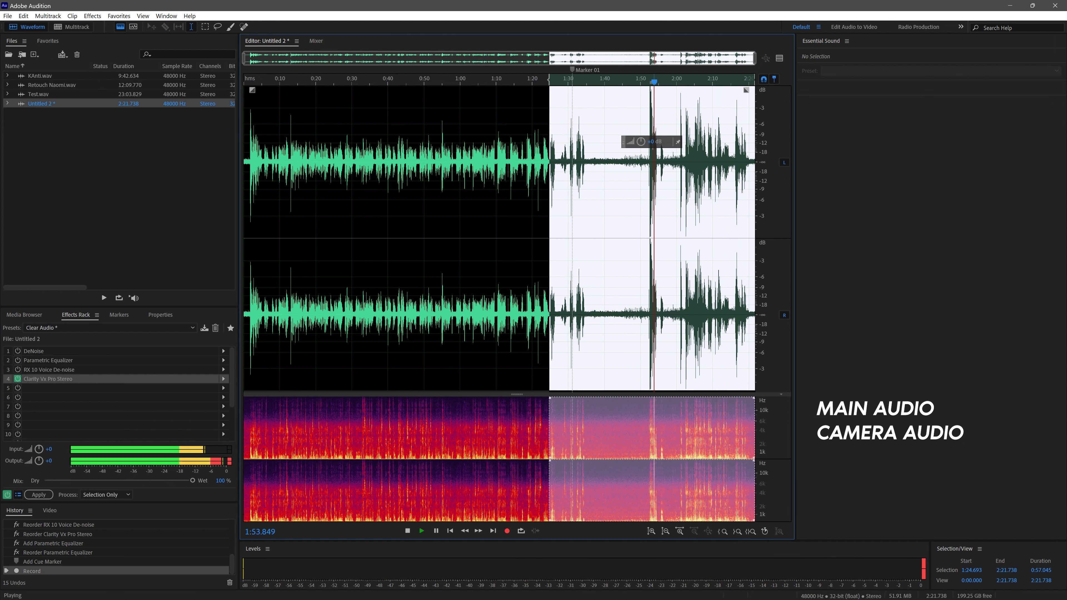
key(space)
click(420, 528)
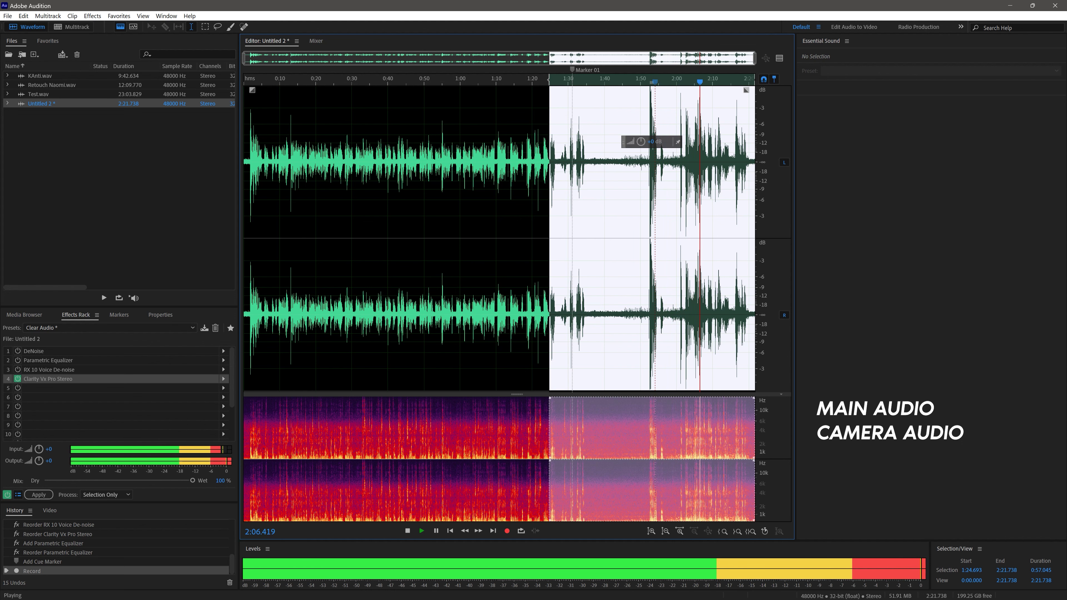
- Open the Clarity Vx Pro Stereo settings and, during playback, turn the ambience/voice dial to -100 and back to full voice
double_click(48, 378)
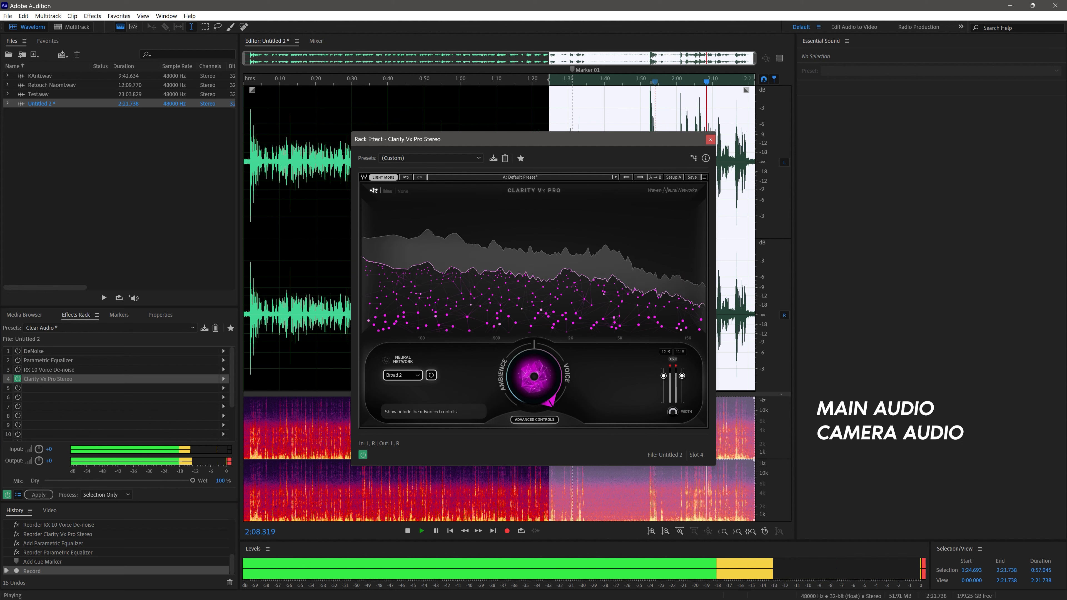
drag(534, 376, 534, 422)
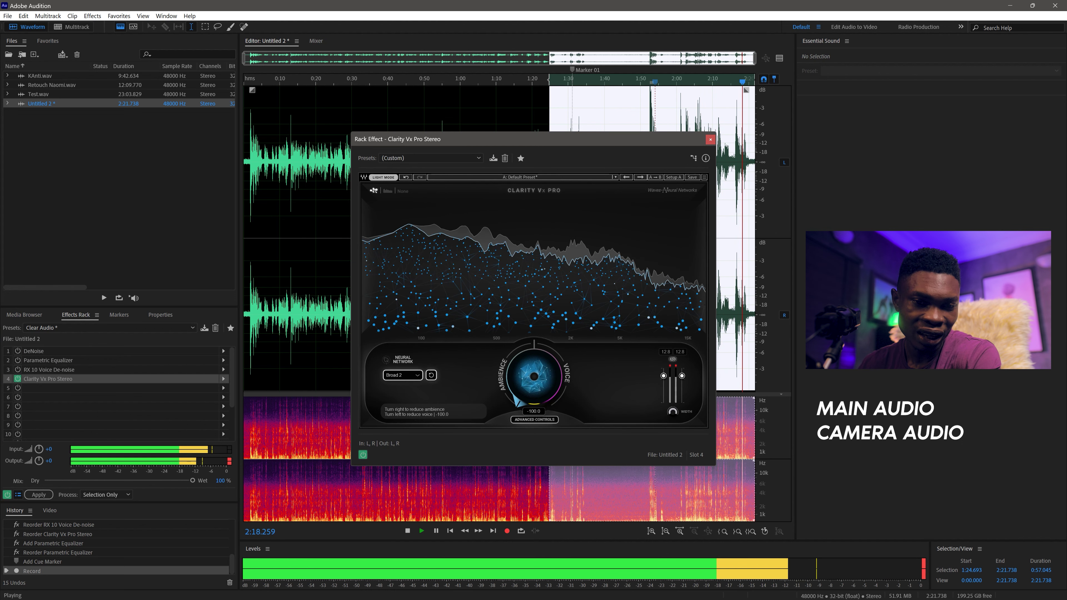
drag(534, 377, 534, 294)
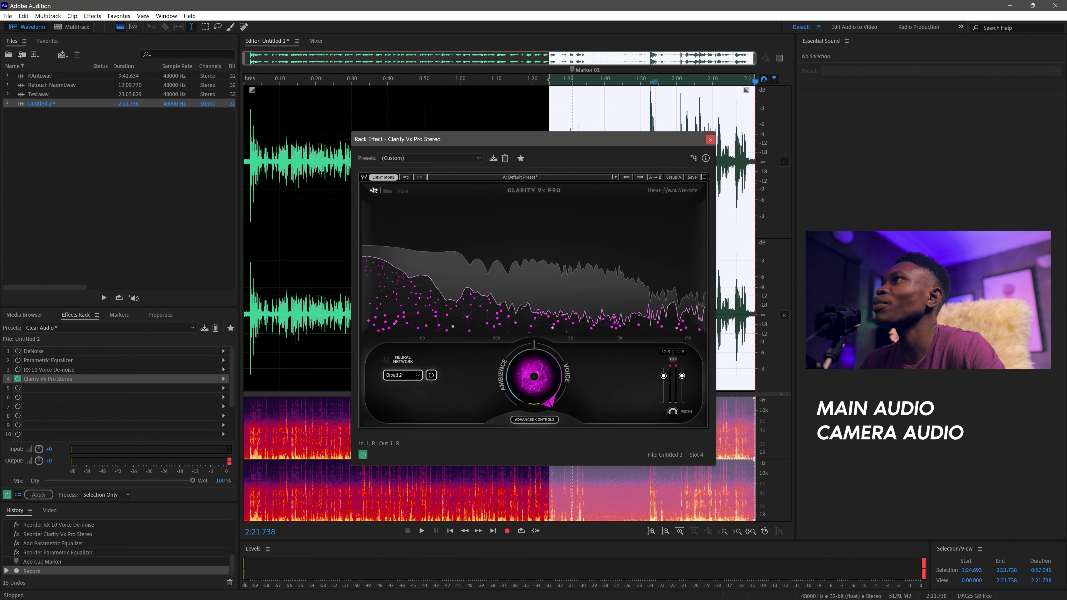
- Replay the take from 1:55.870, comparing the Clarity Vx Pro ambience/voice dial at -100 with 100 during playback
click(661, 80)
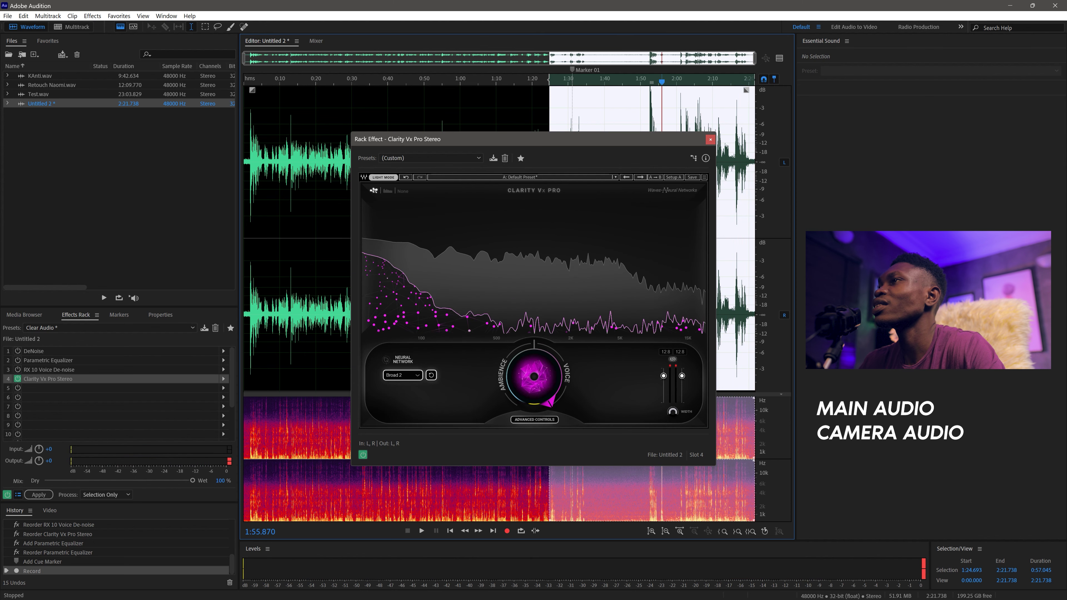
key(space)
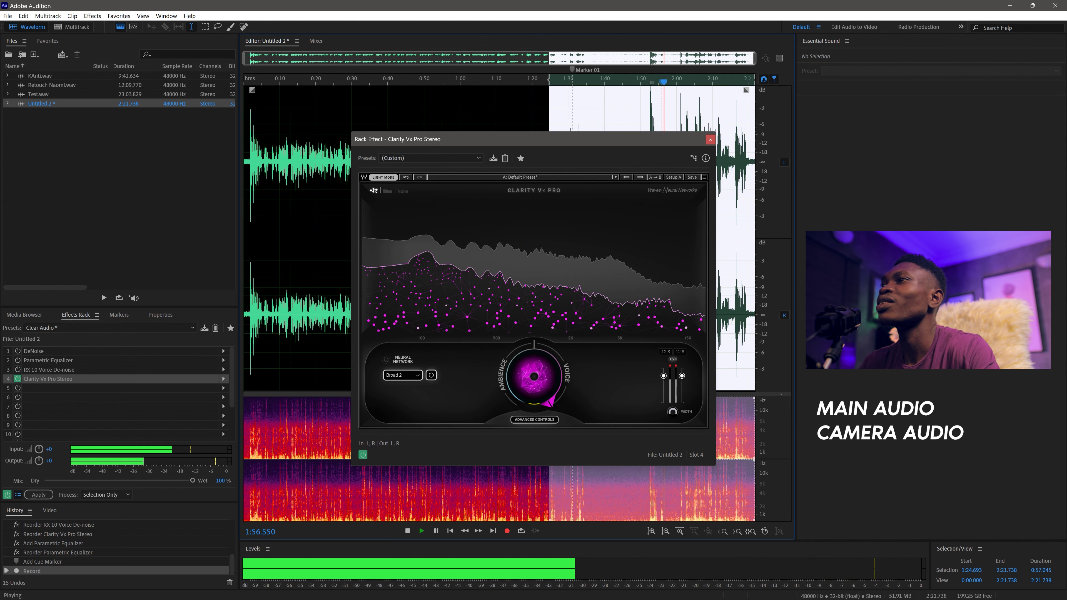
mouse_move(533, 376)
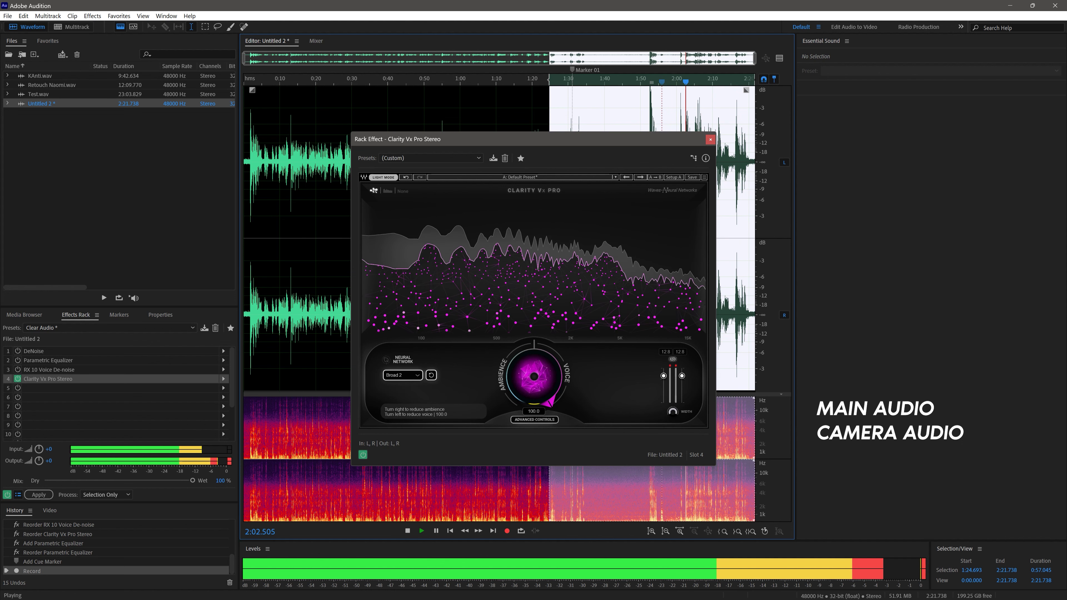
drag(534, 376, 534, 420)
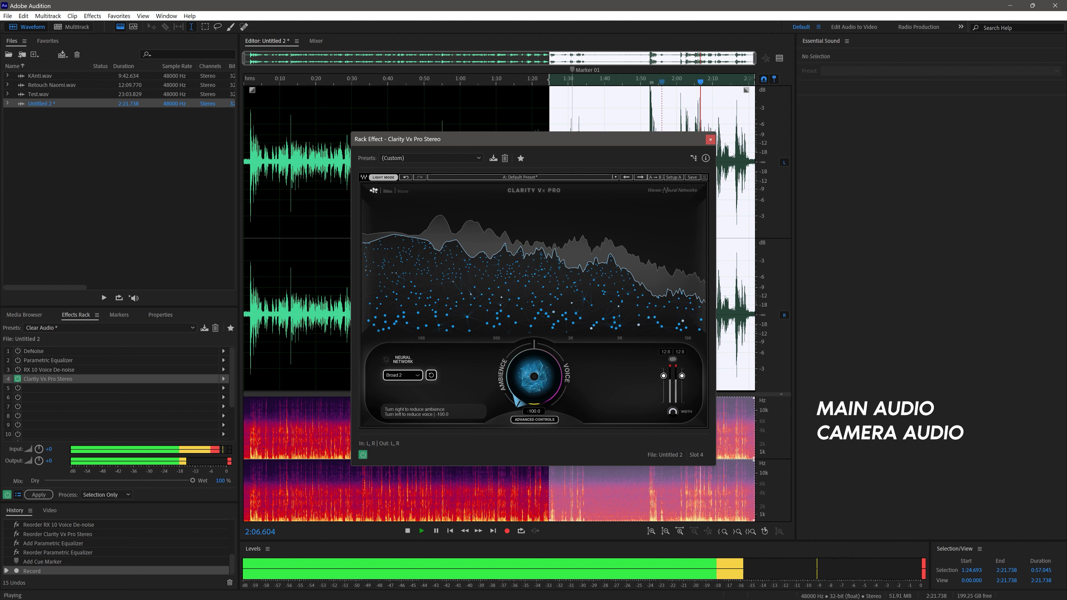
drag(534, 420, 533, 336)
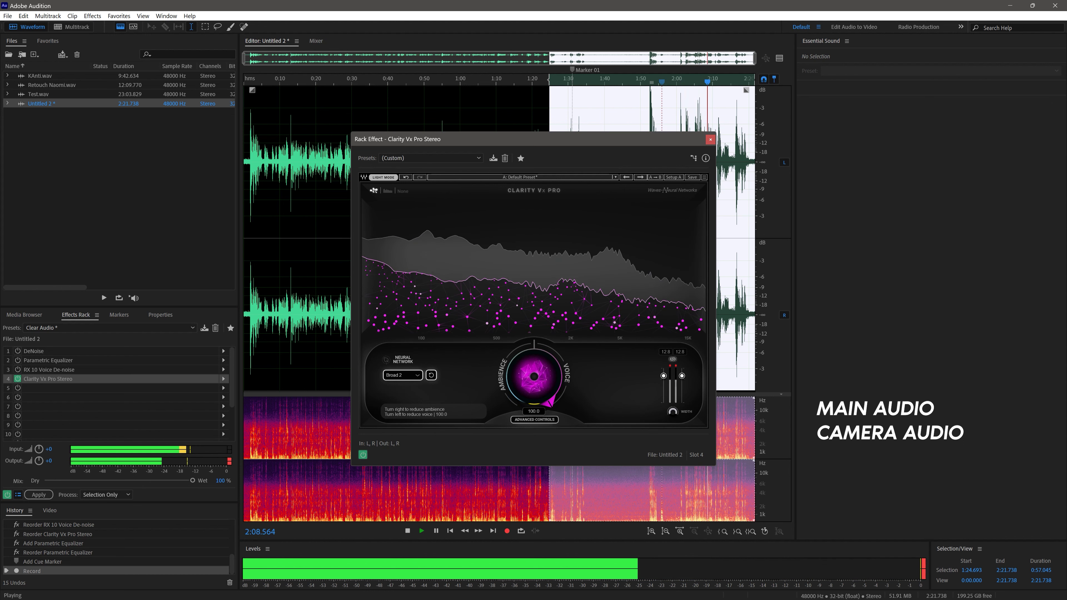